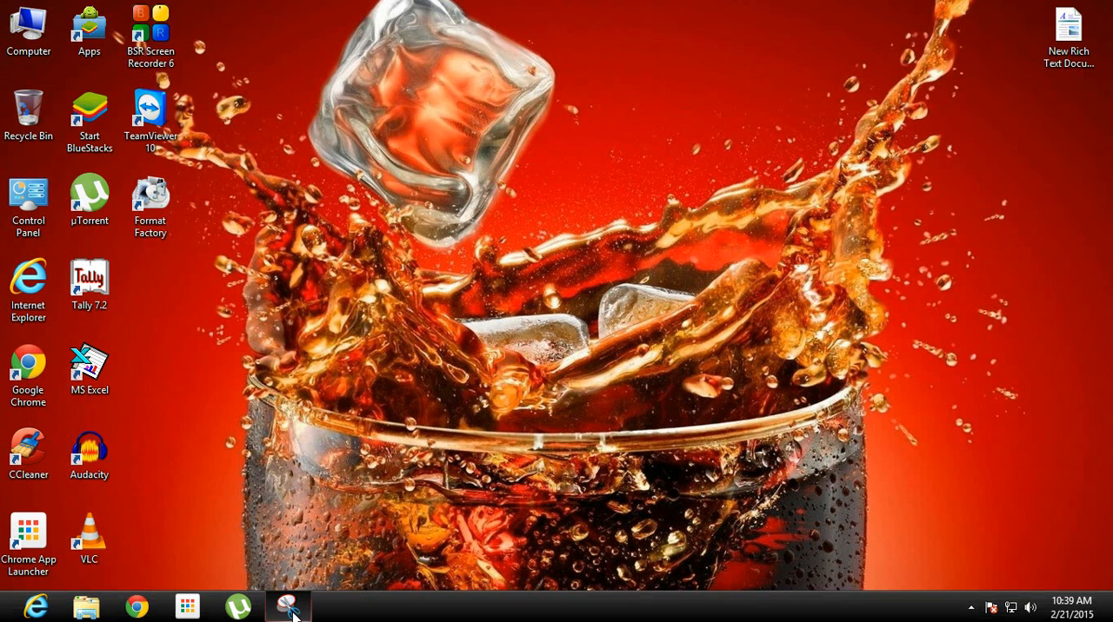
Read the KV Traders purchase budget exercise in Snipping Tool and minimize it
left_click(288, 606)
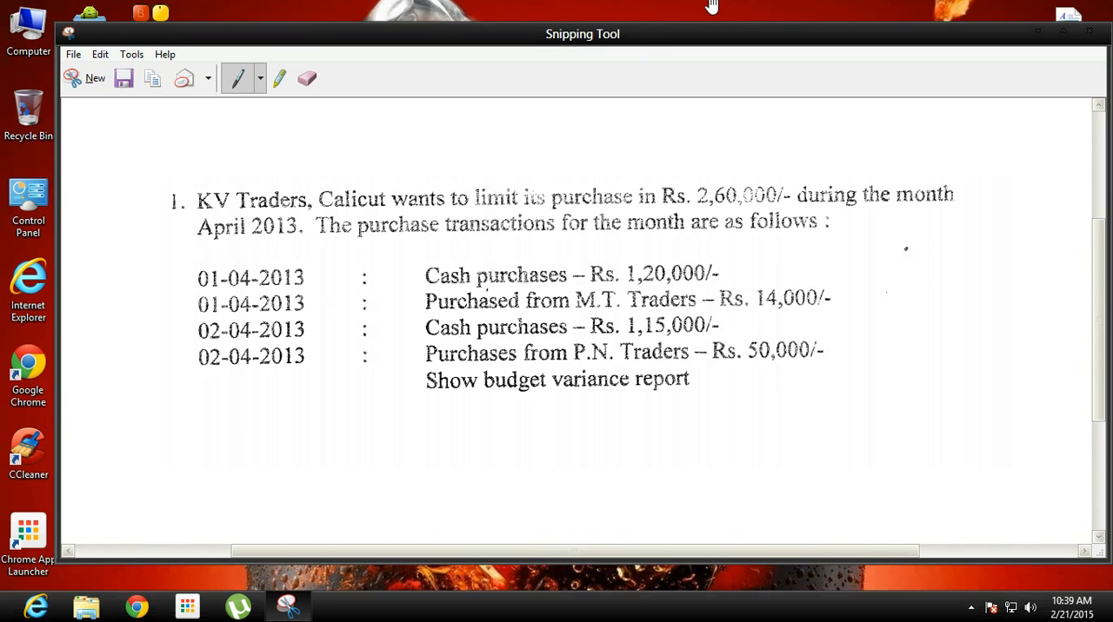
left_click(1037, 35)
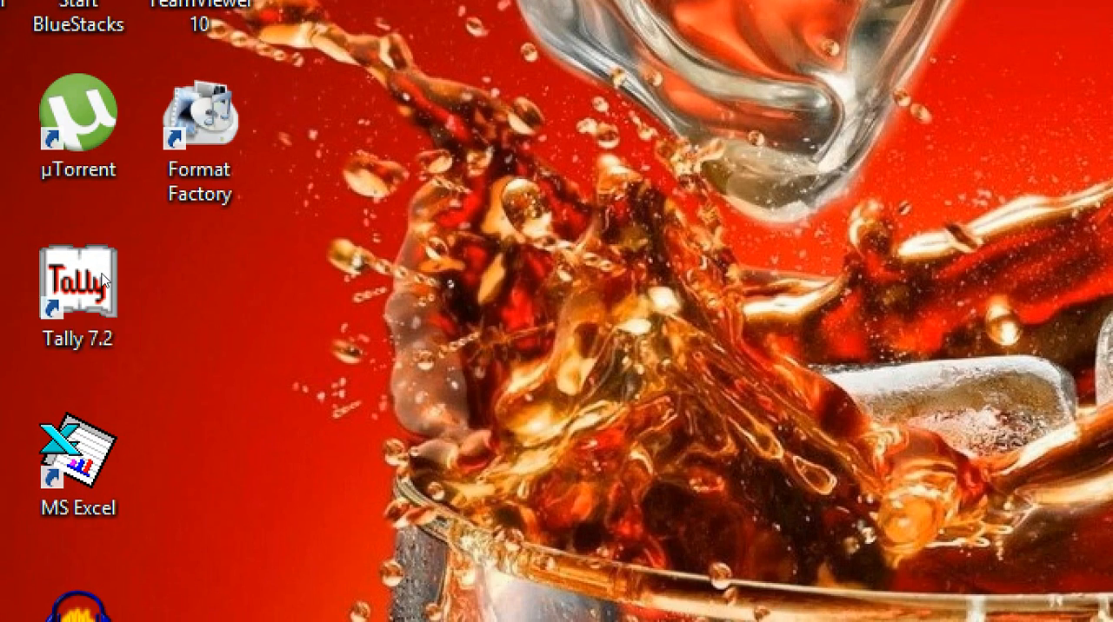
Open Tally 7.2 and start creating a new company named KV Lmtd
double_click(102, 279)
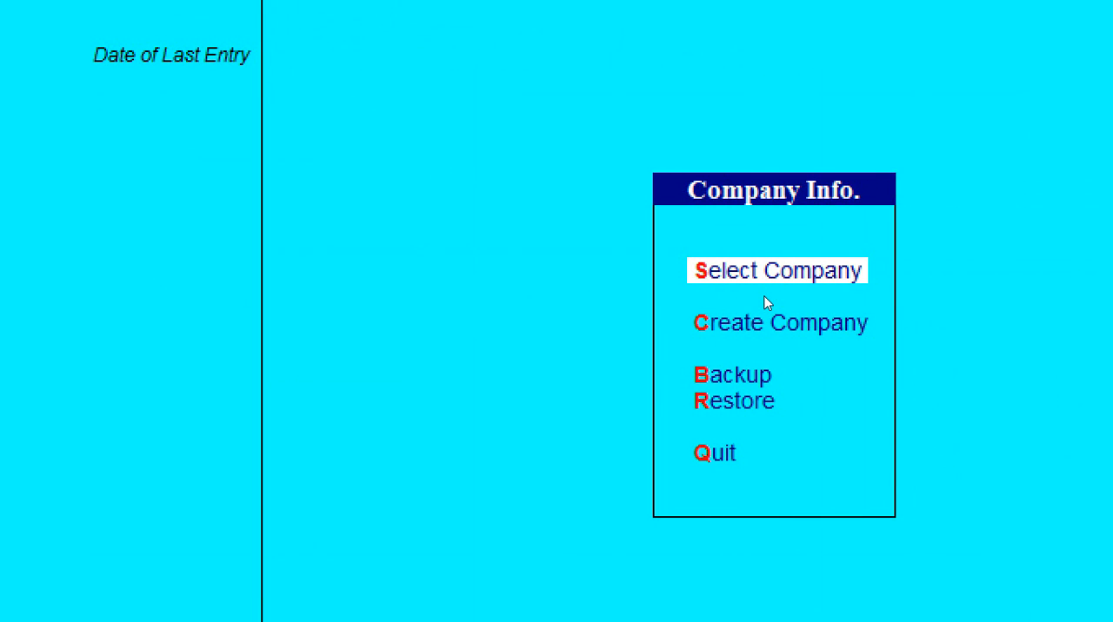
key("Down")
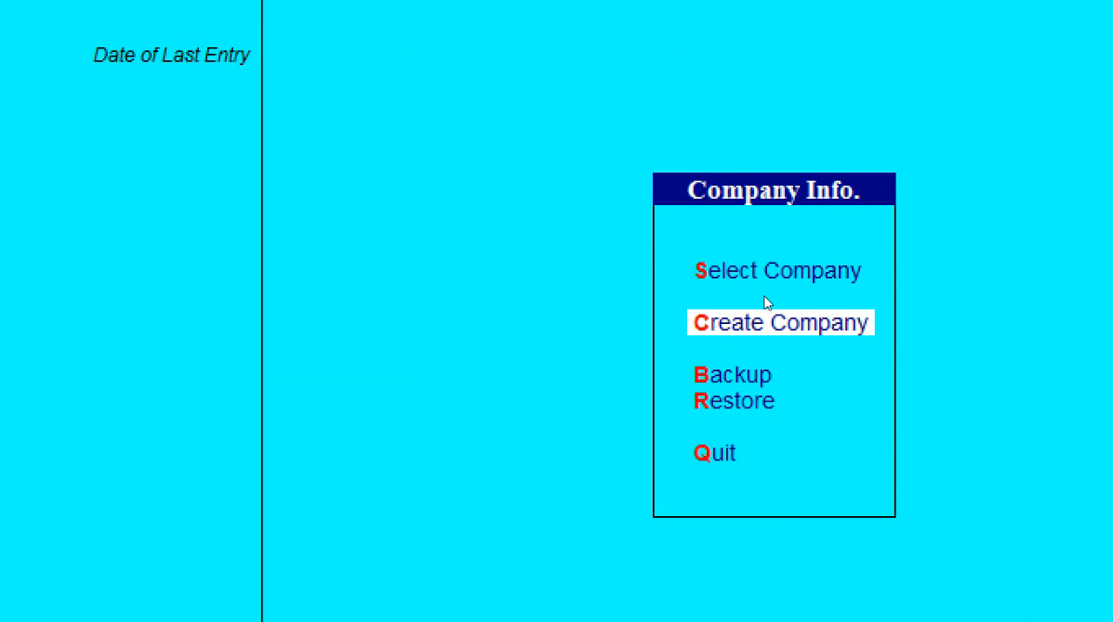
key("Return")
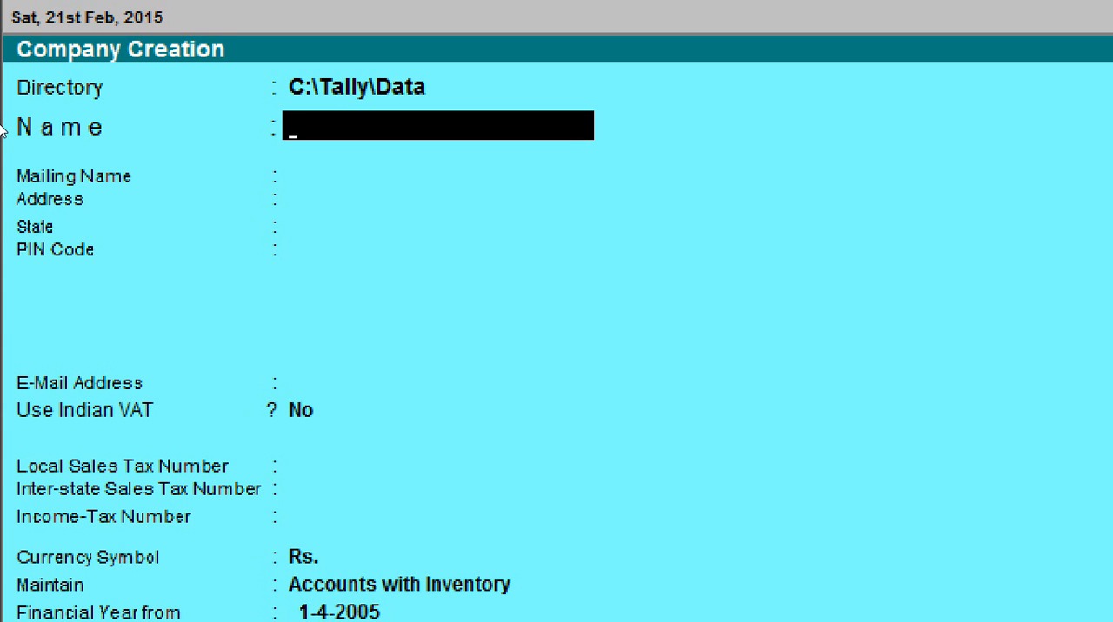
type("KV Lmtd")
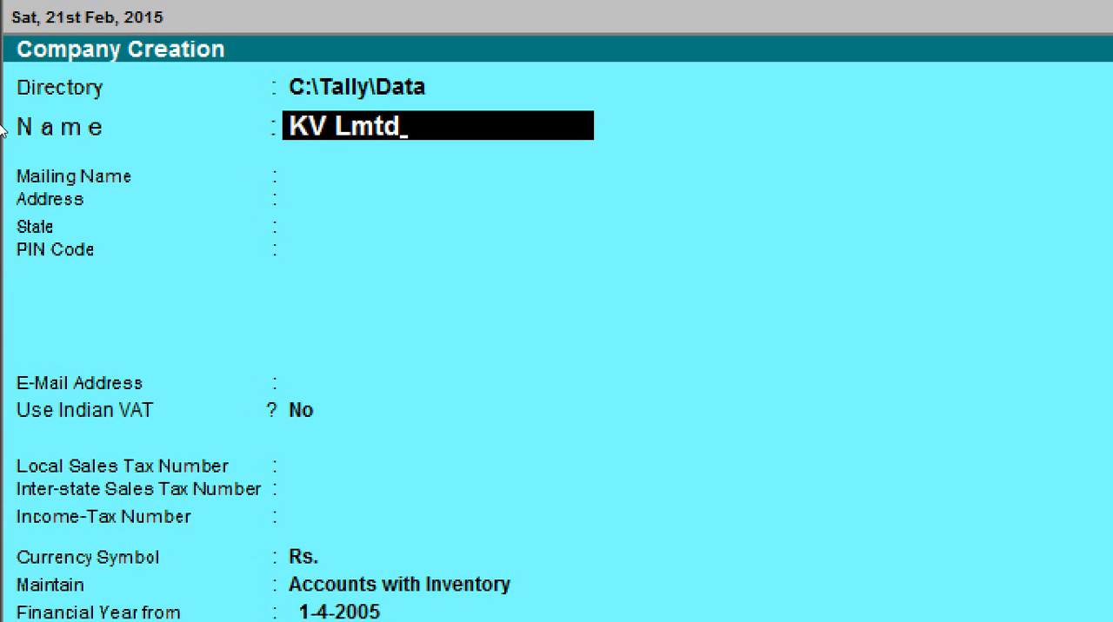
Keep the default mailing, tax and currency details and set the company to maintain Accounts only
key("Return")
key("Return")
key("Return")
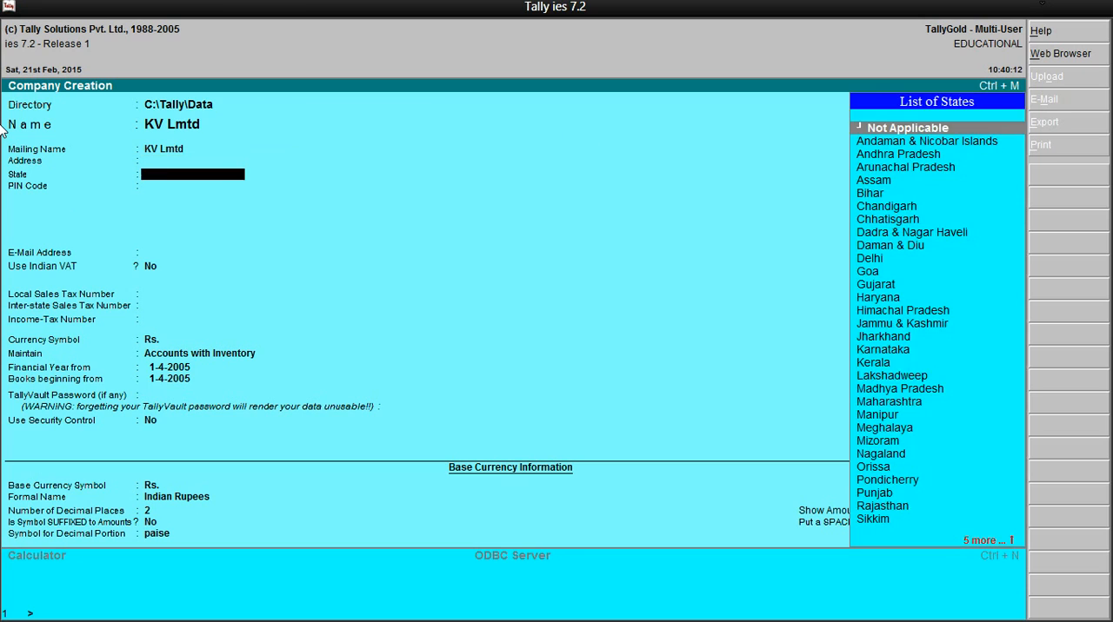
key("Return")
key("Return")
key("Return")
key("Return")
key("Return")
key("Return")
key("Return")
key("Return")
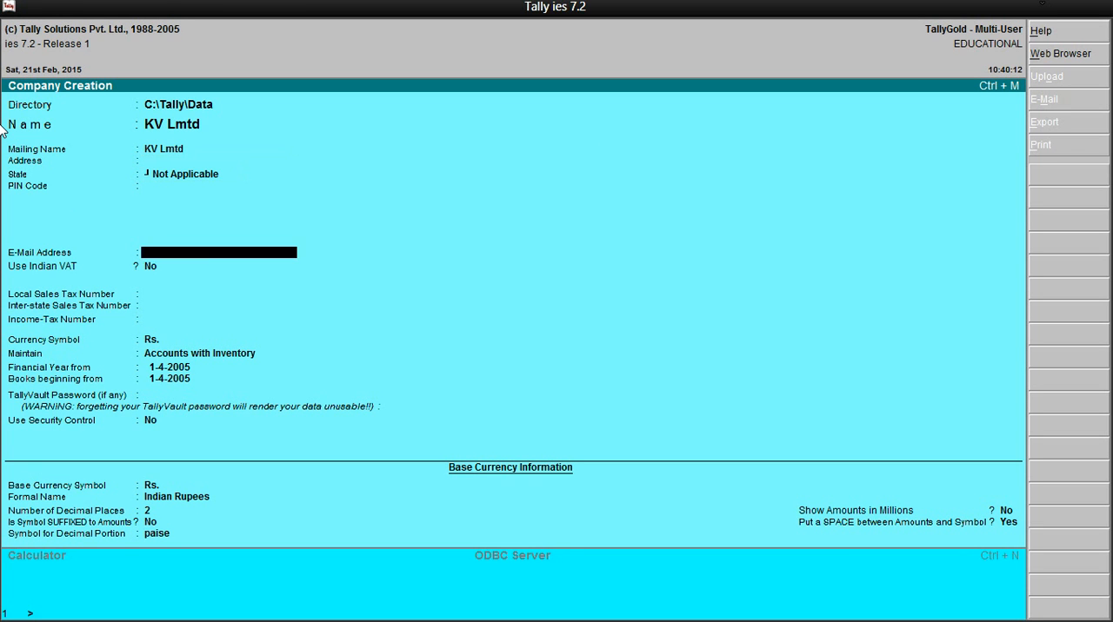
key("Return")
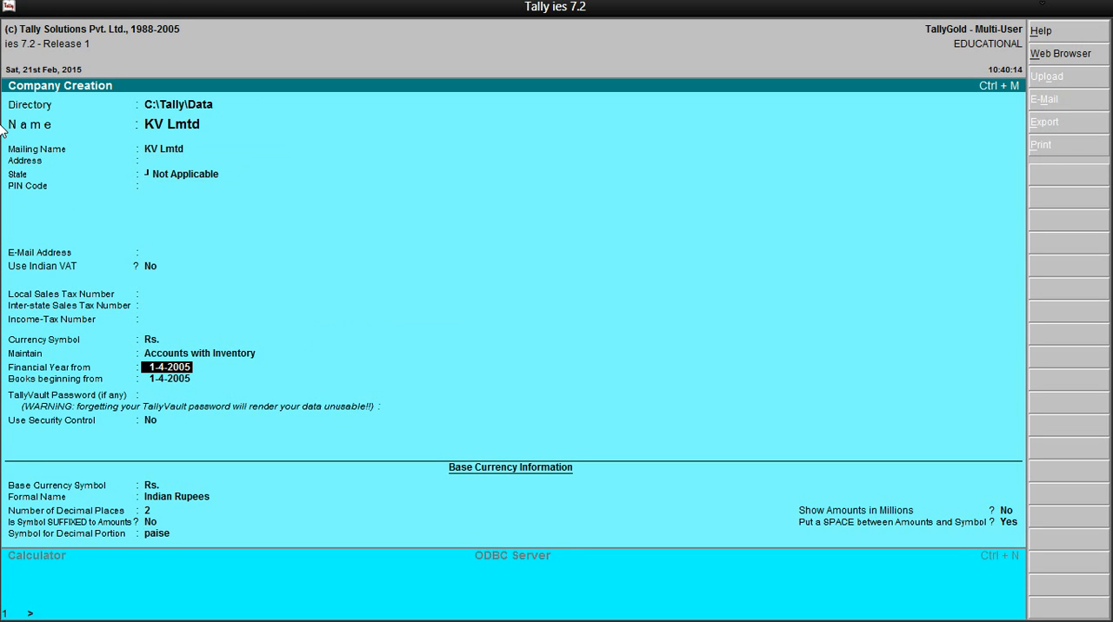
key("BackSpace")
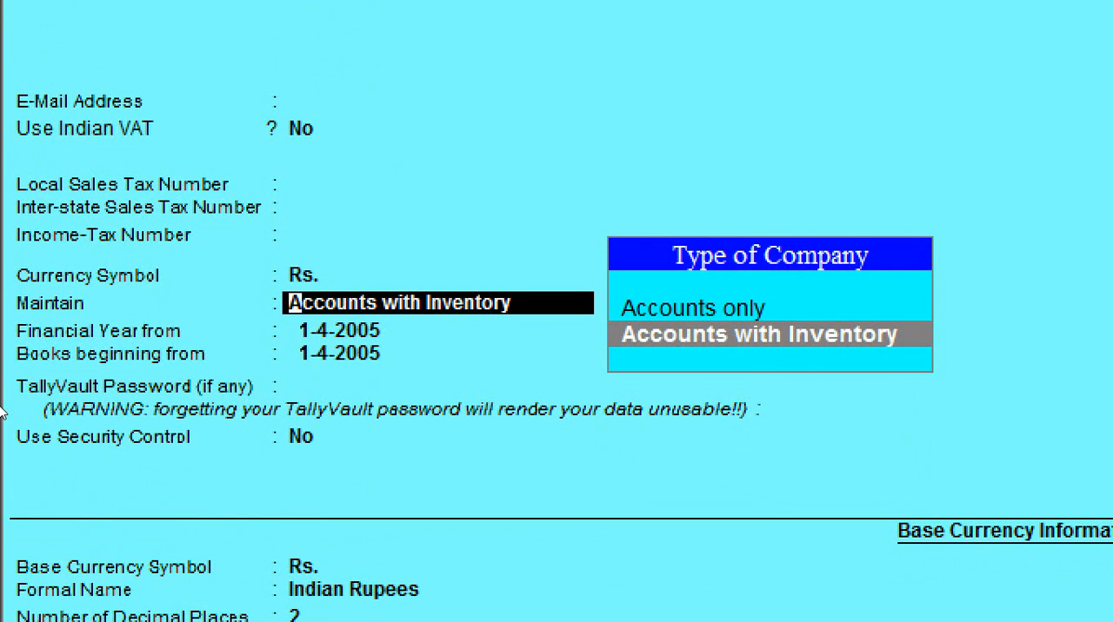
key("Up")
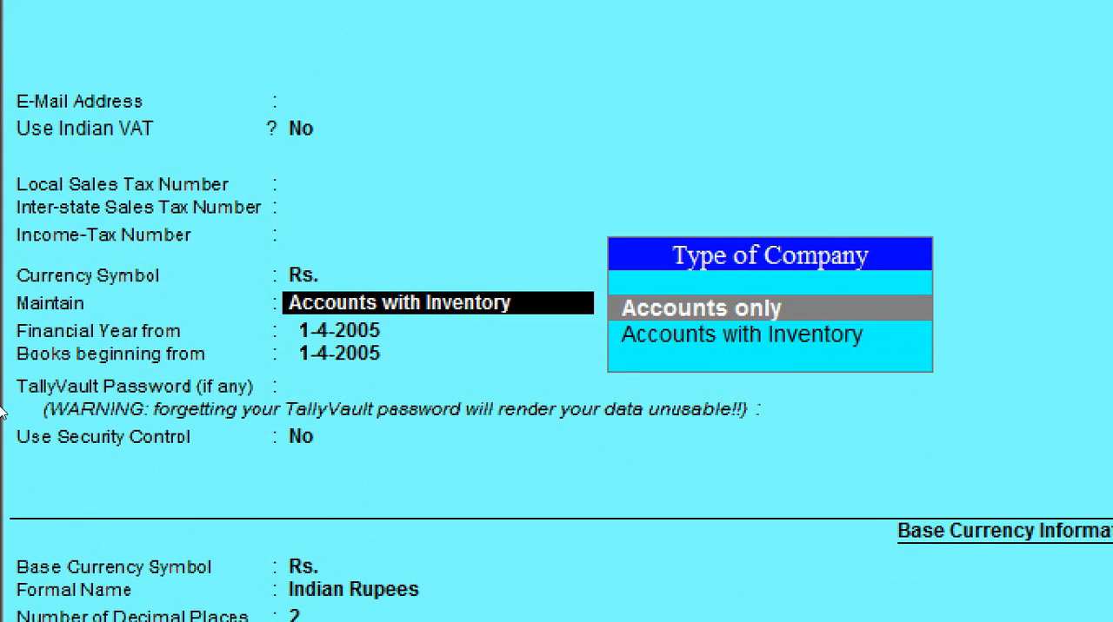
key("Return")
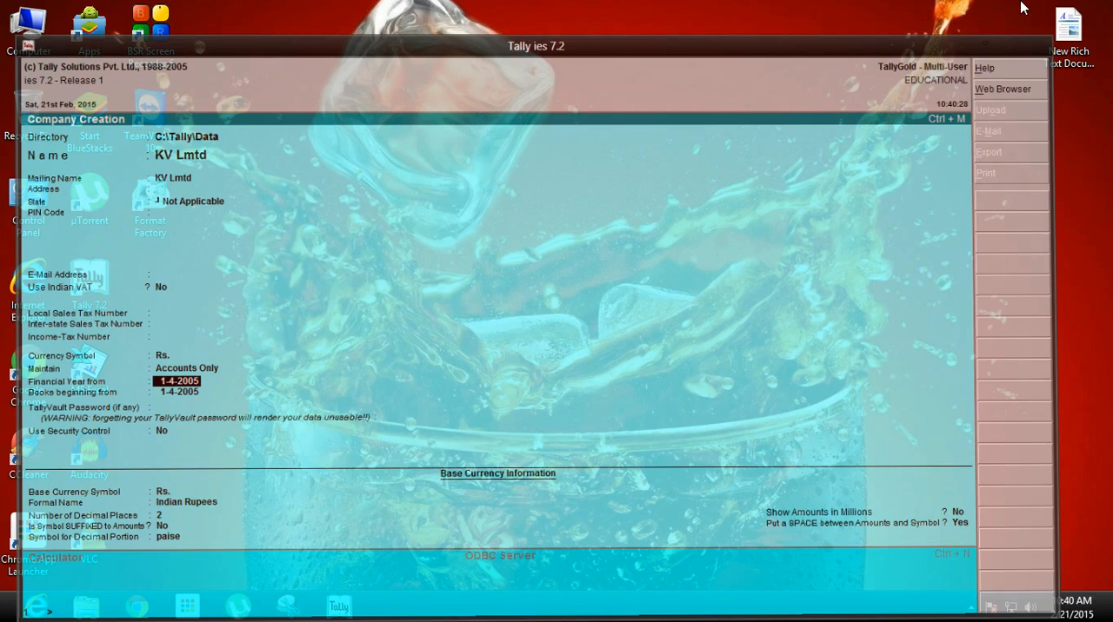
Check the transaction dates in Snipping Tool, set Tally's financial year and books to begin on 1-4-2013, and accept the company
left_click(1044, 5)
left_click(289, 606)
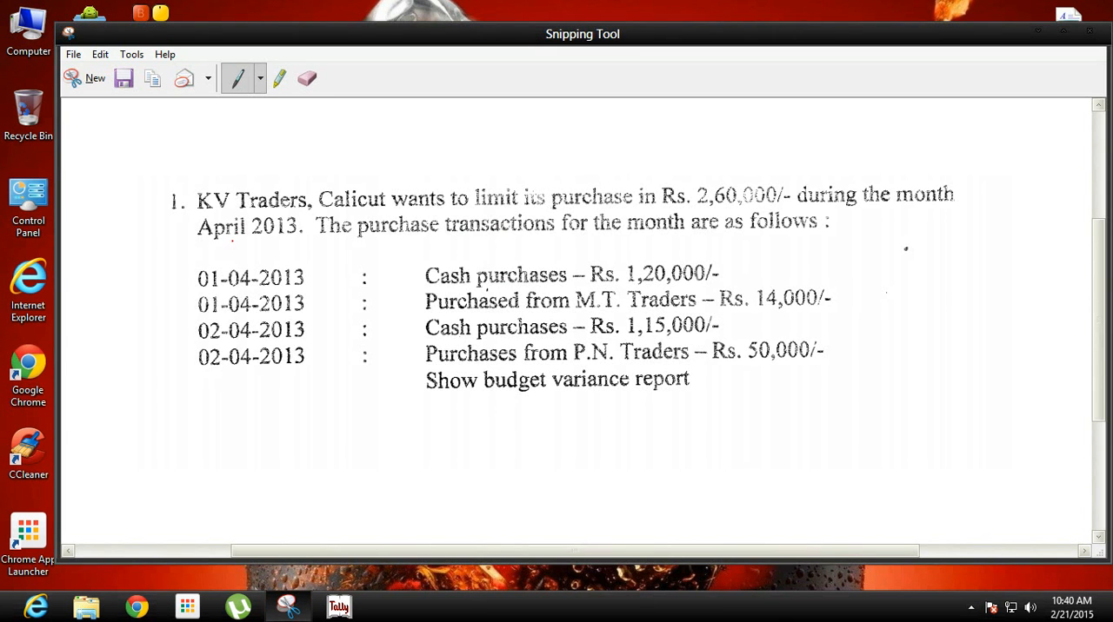
left_click(339, 607)
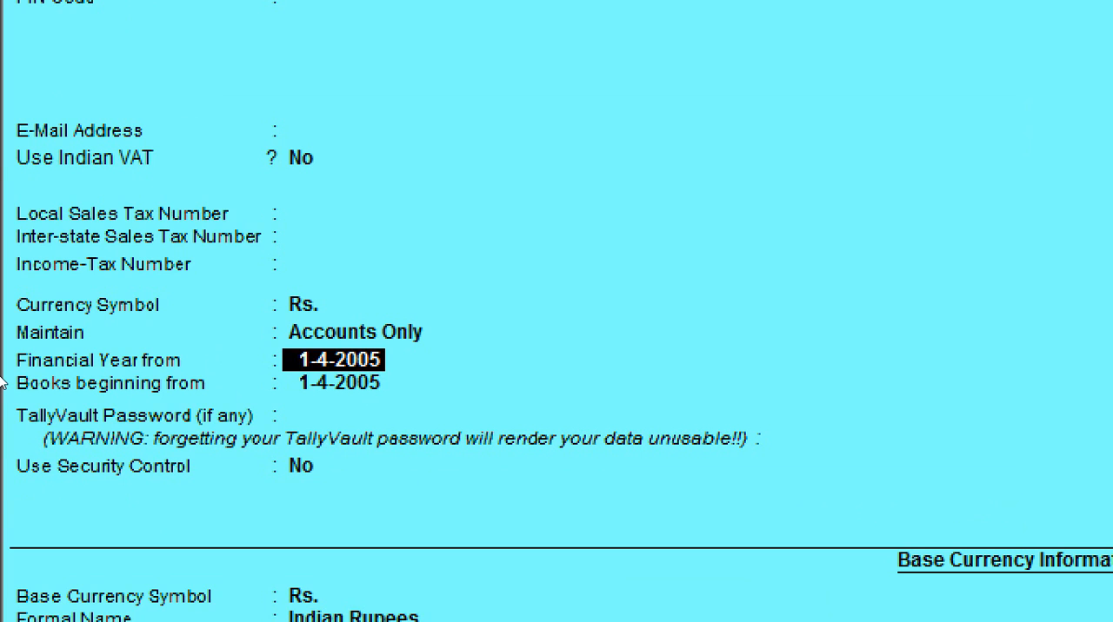
type("1-")
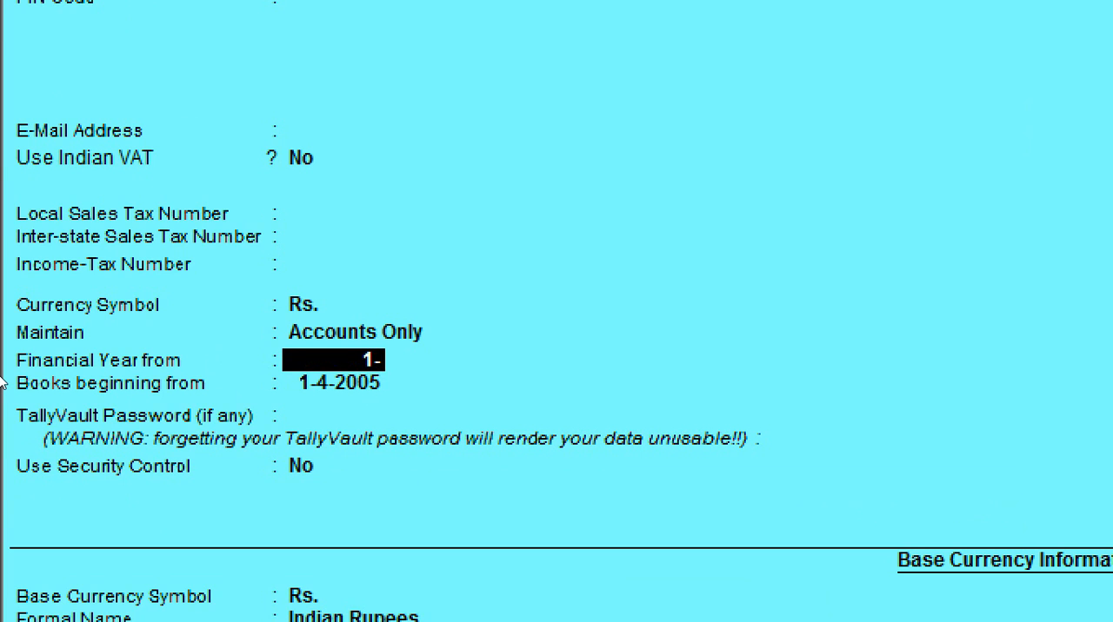
type("4-2013")
key("Return")
key("Return")
key("Return")
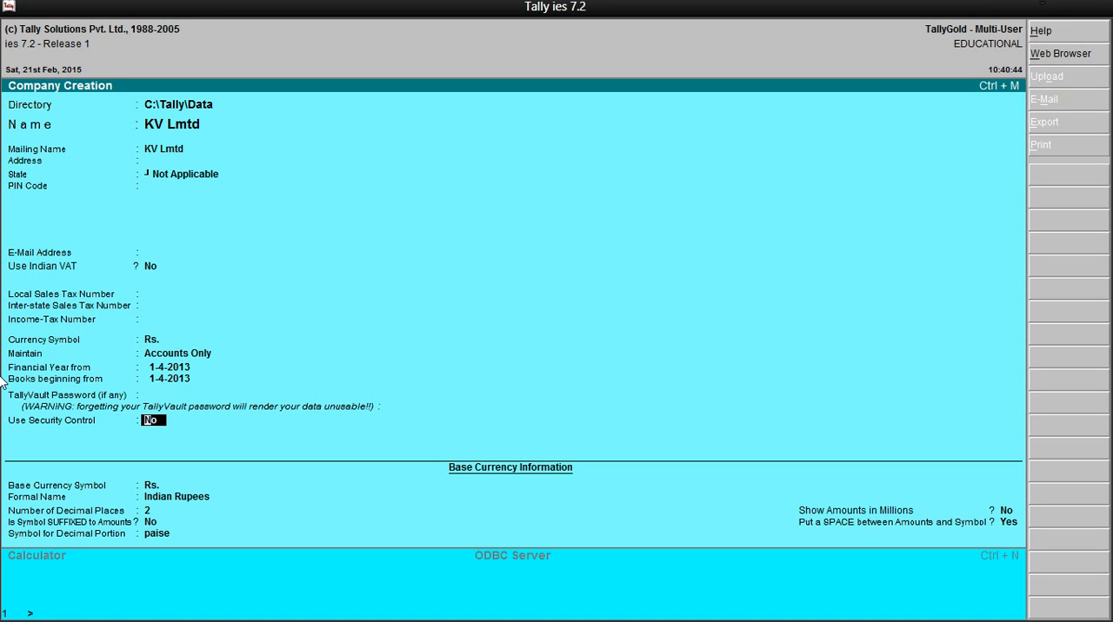
key("Return")
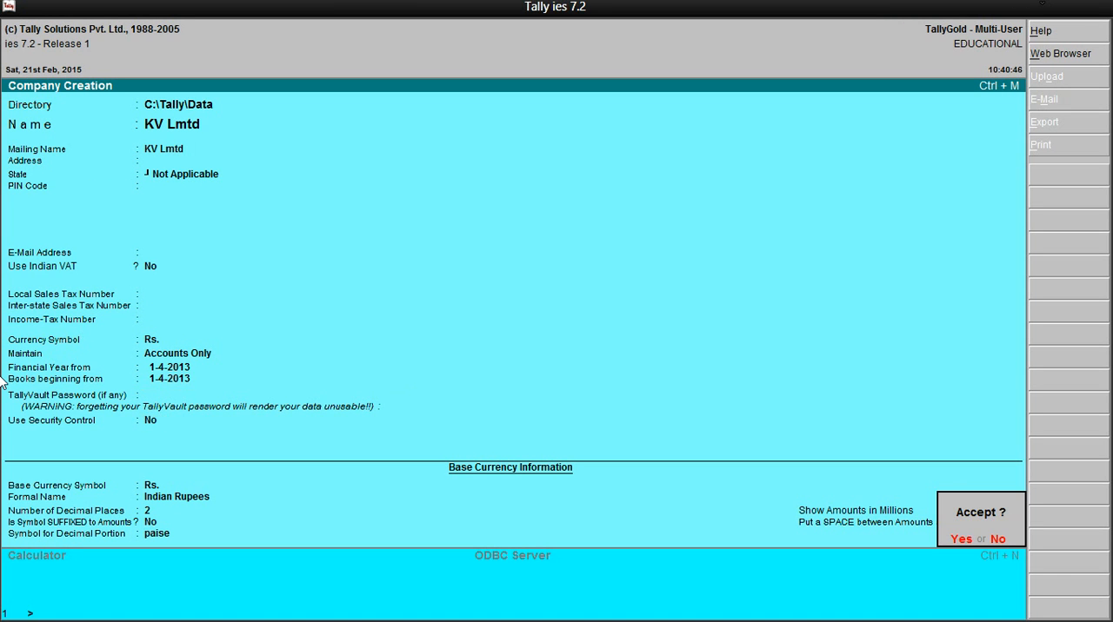
key("Return")
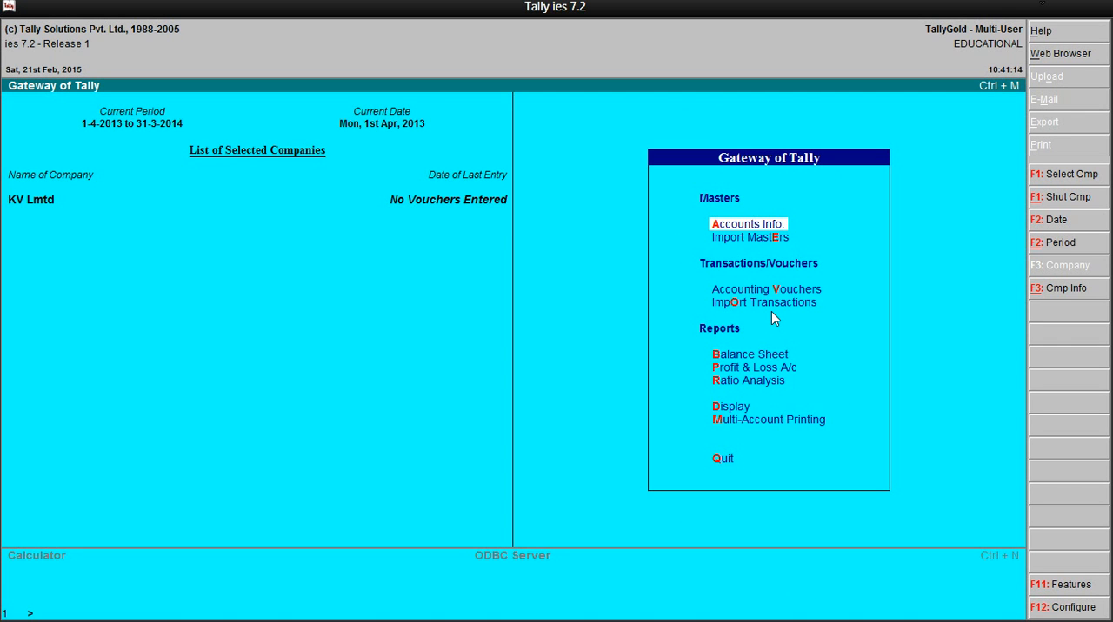
Enable Maintain Budgets and Controls in the company features, keep the other features at their defaults, and accept
key("F11")
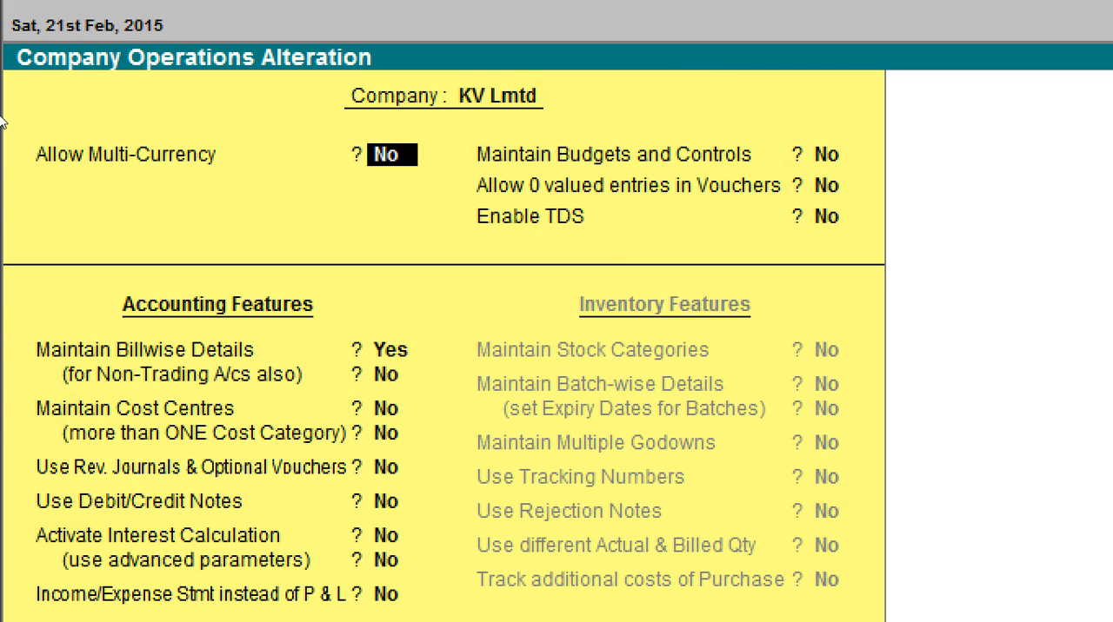
key("Return")
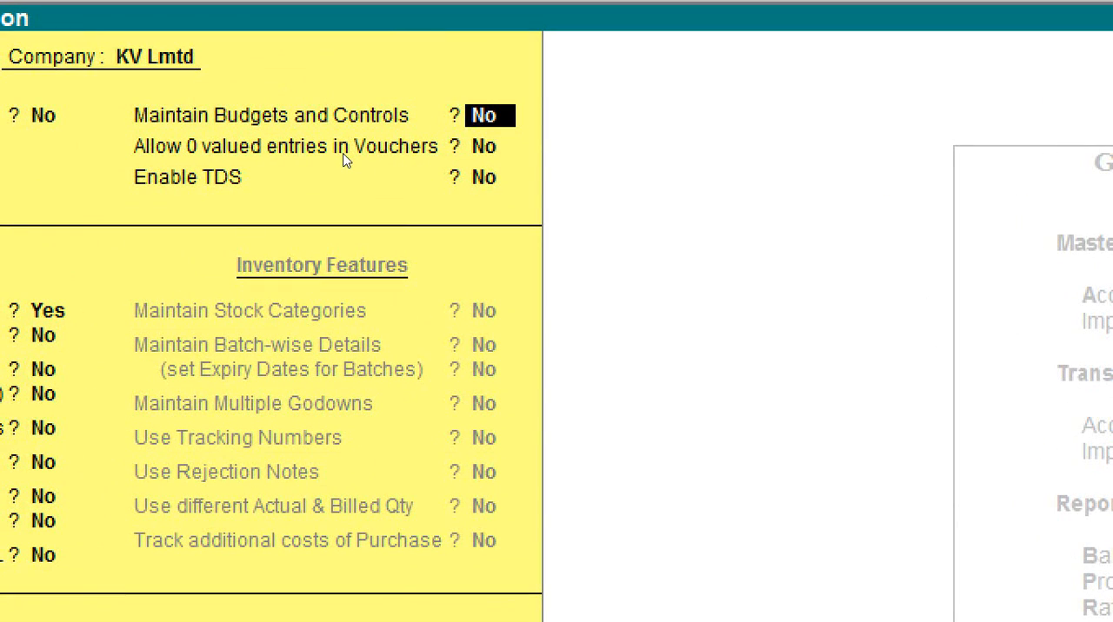
type("yes")
key("Return")
key("Return")
key("Return")
key("Return")
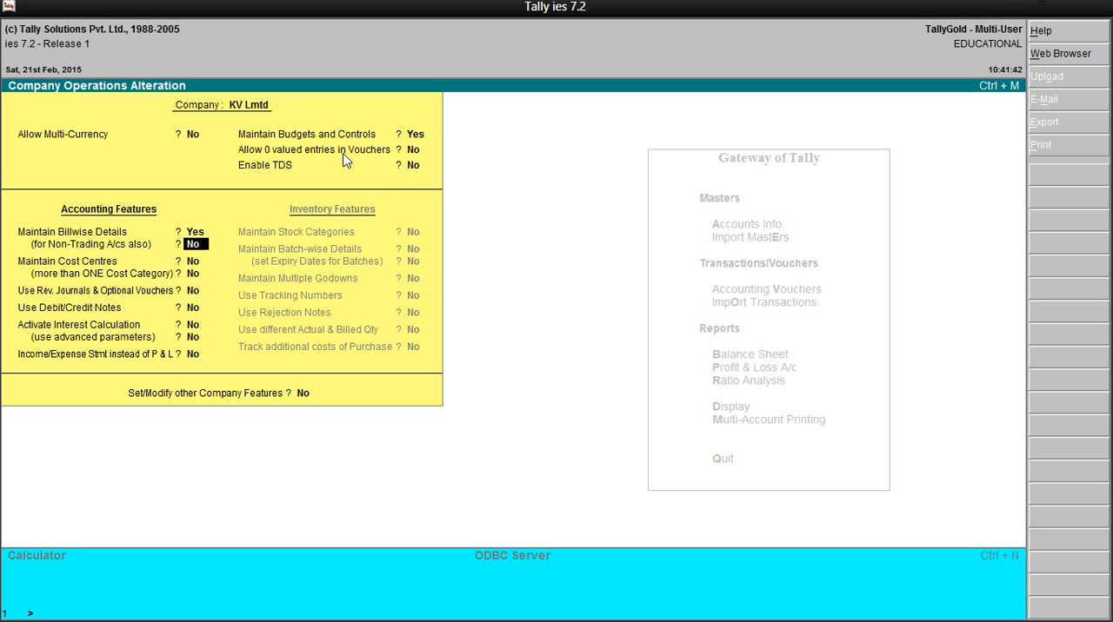
key("Return")
key("Return")
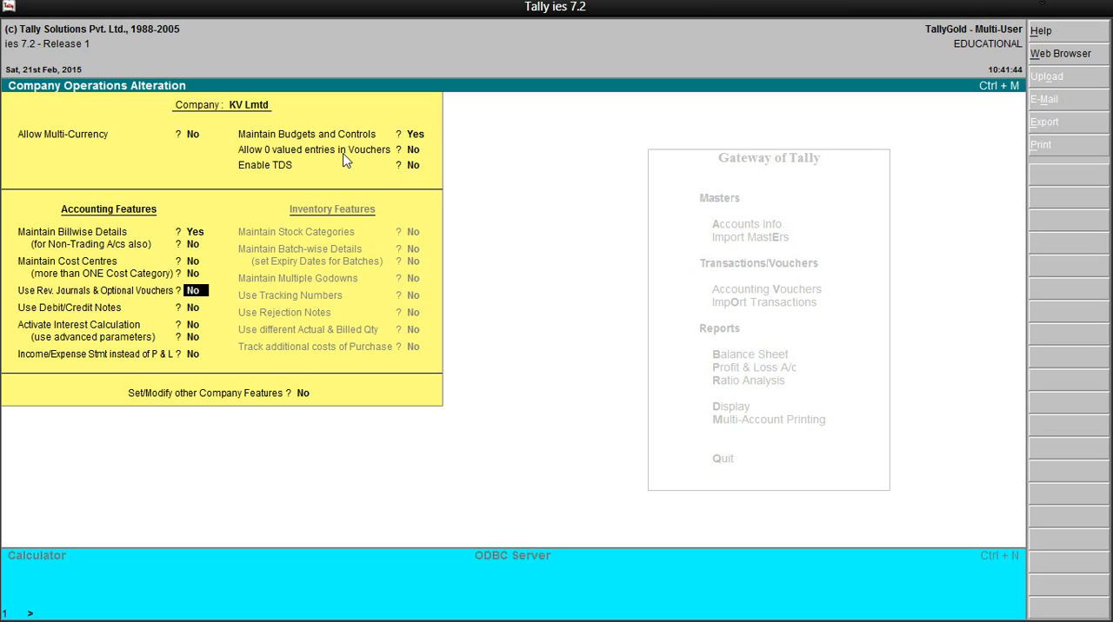
key("Return")
key("Return")
key("Return")
key("Return")
key("Return")
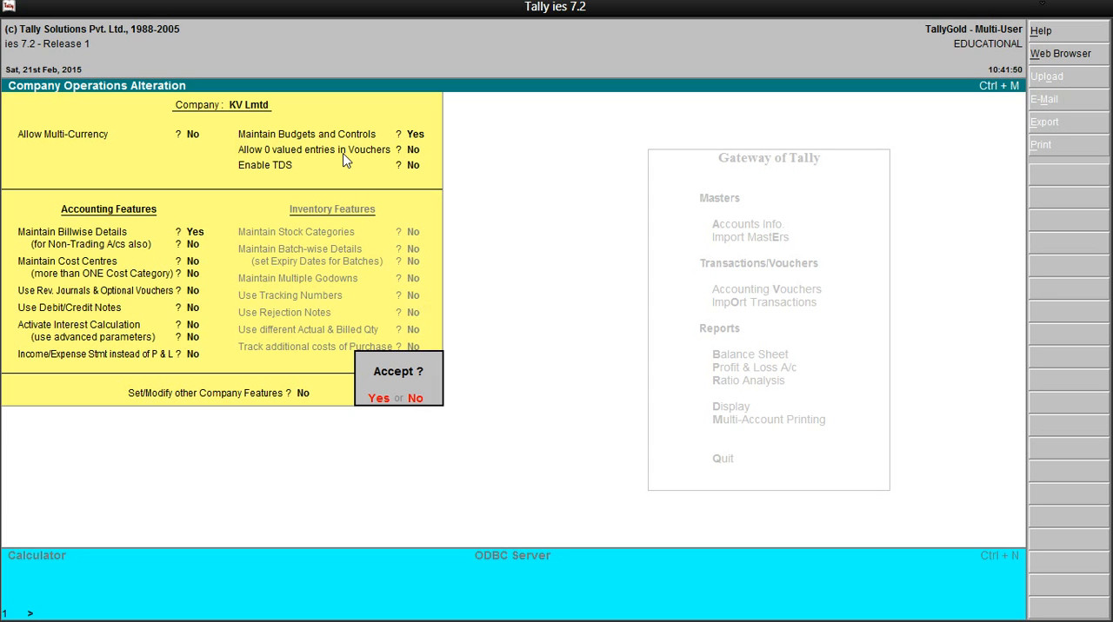
key("Return")
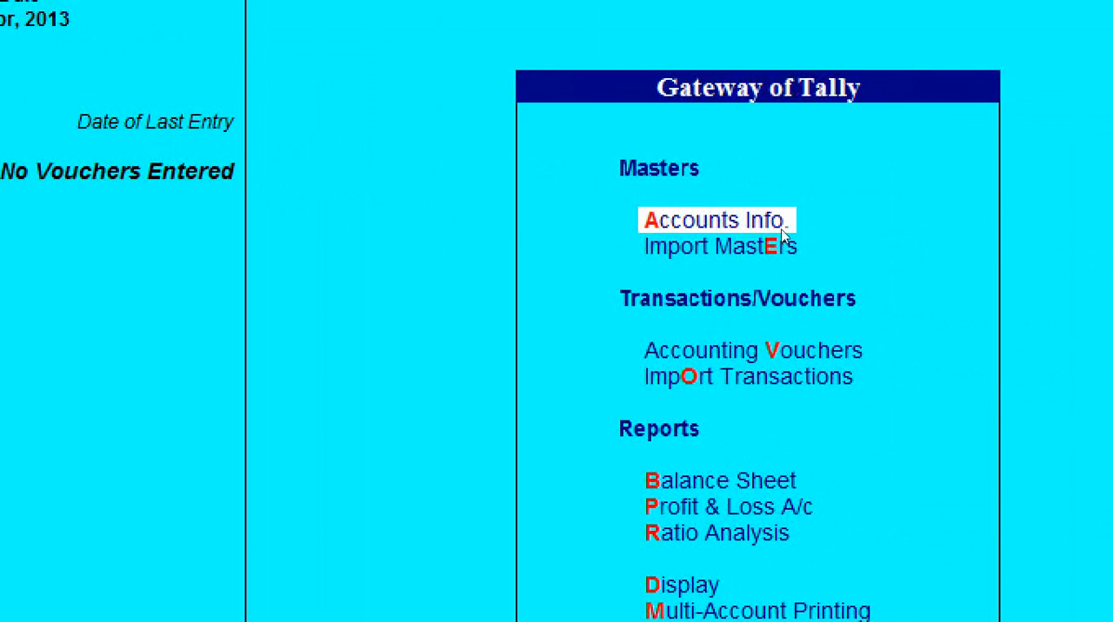
Start a new budget in Accounts Info. and name it Purchase Budget
left_click(782, 231)
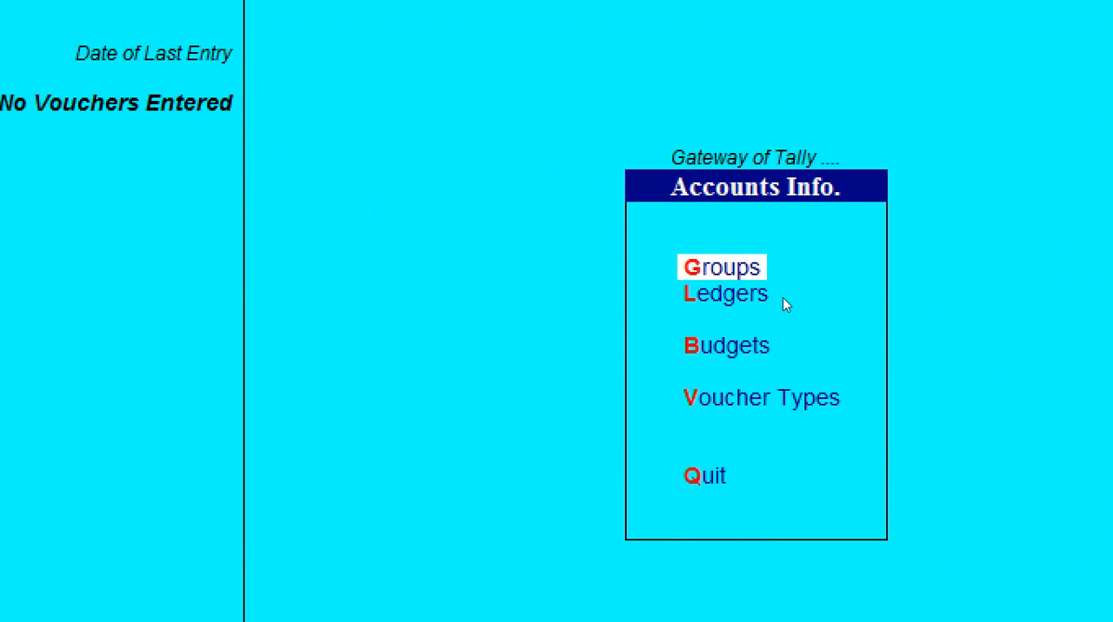
key("Down")
key("Down")
key("Return")
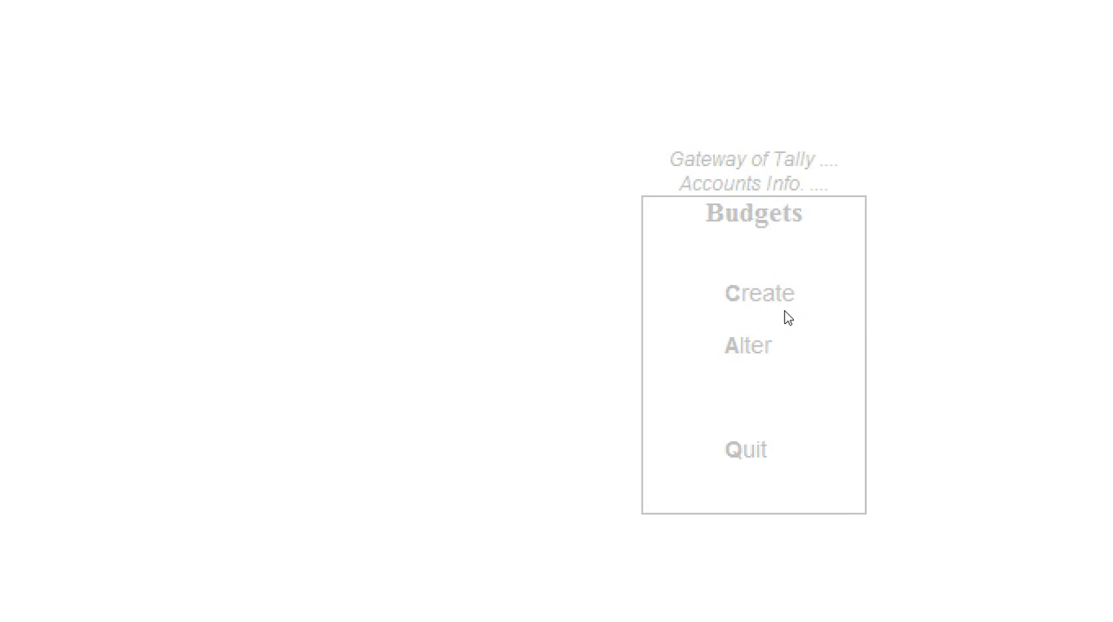
key("Return")
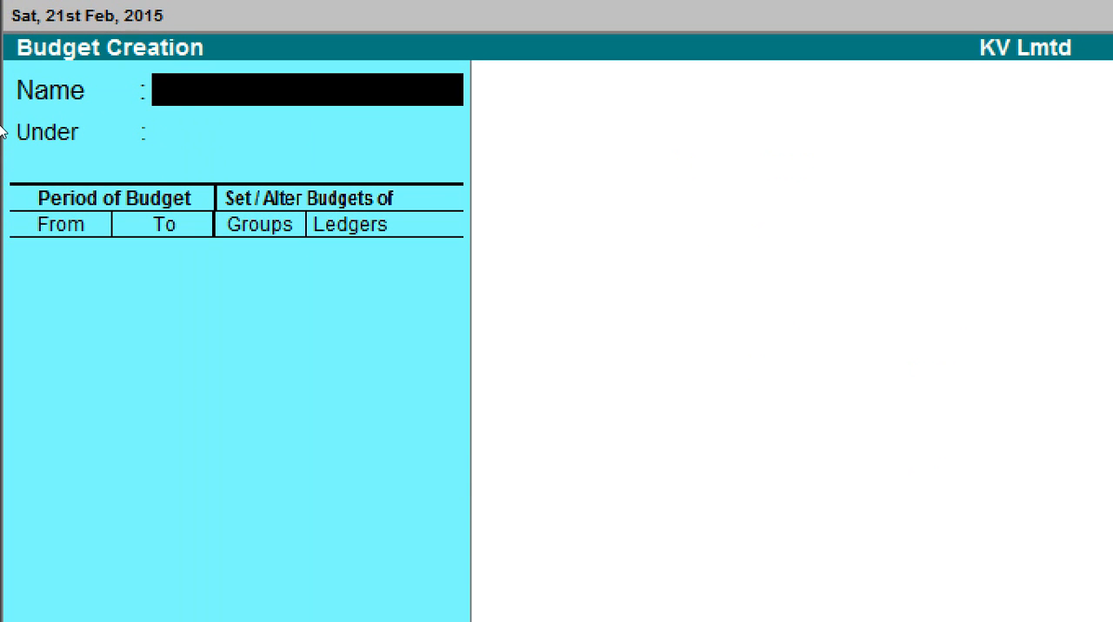
type("Purchase Budget")
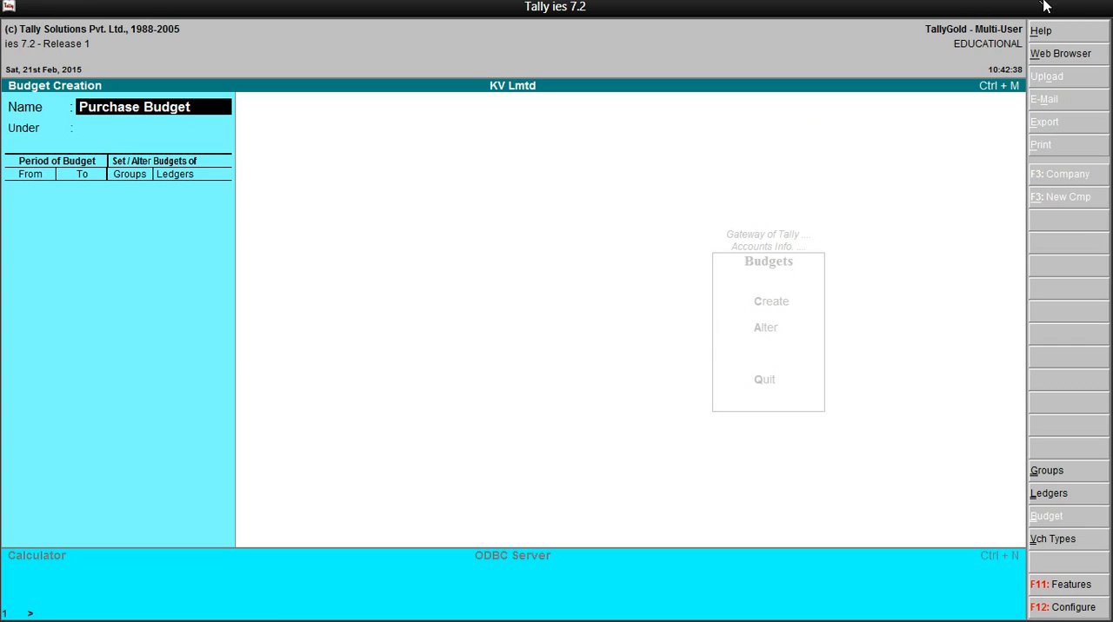
Check the purchase limit exercise in Snipping Tool, return to Tally, and place the Purchase Budget under Primary
left_click(1045, 4)
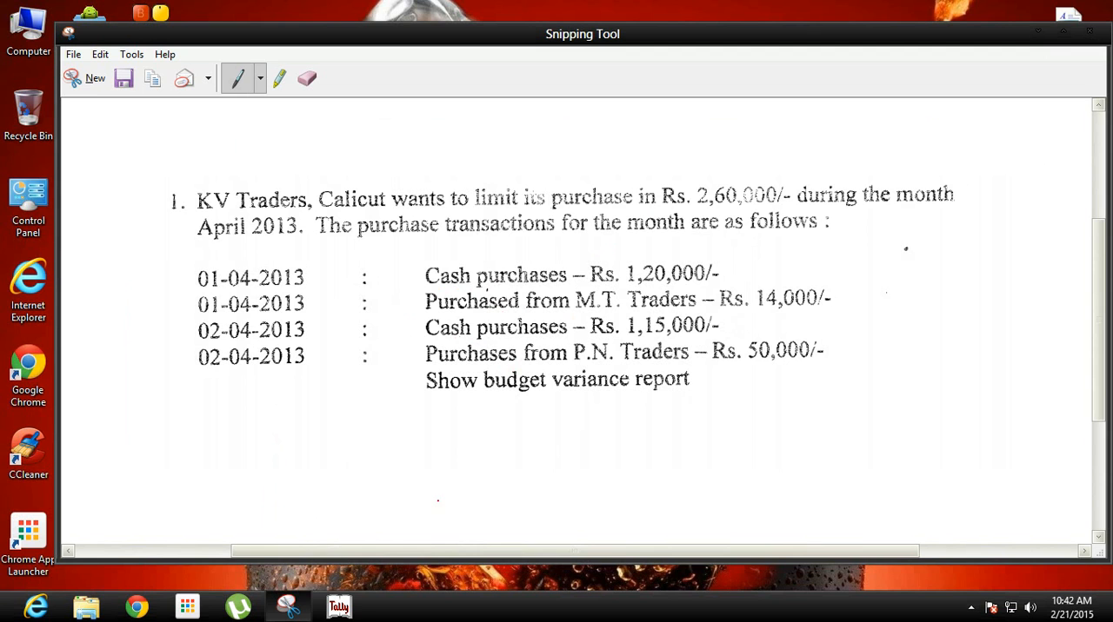
left_click(358, 609)
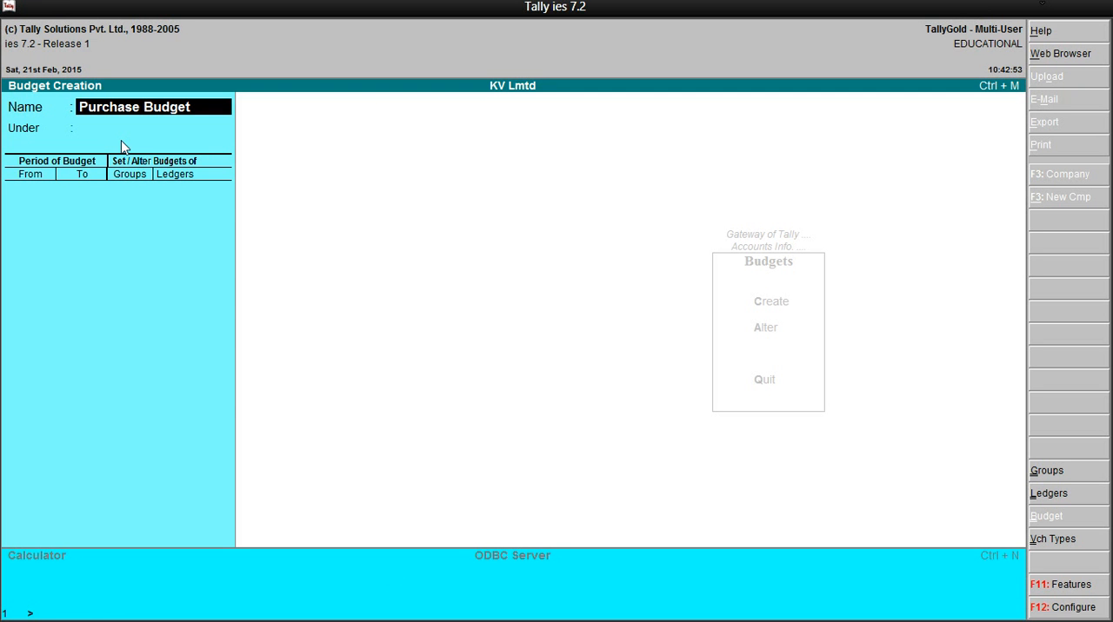
key("Return")
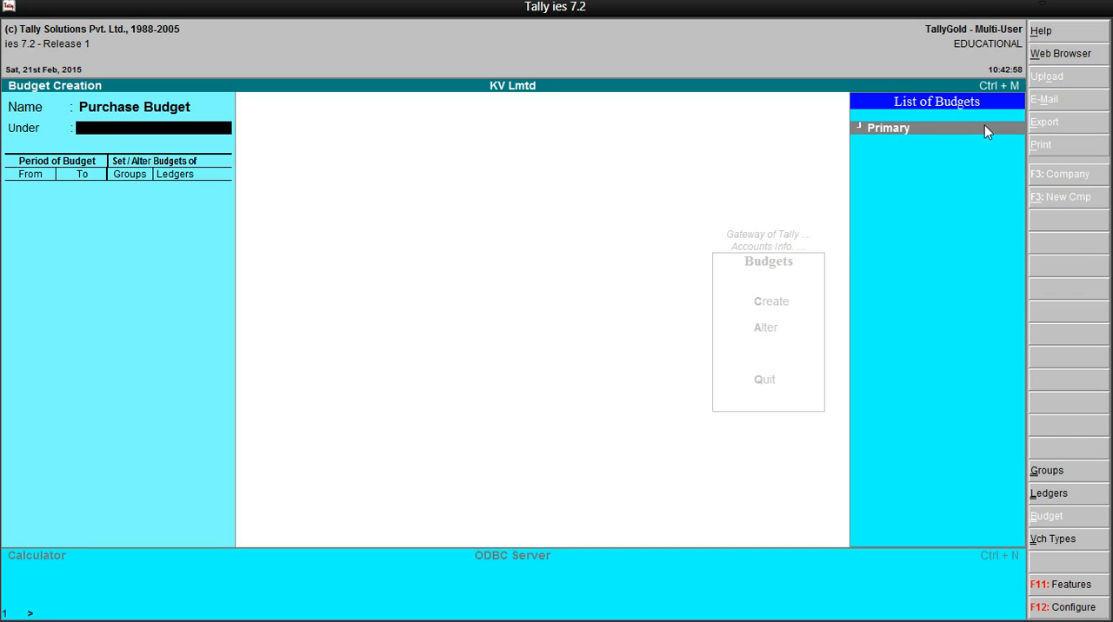
left_click(984, 131)
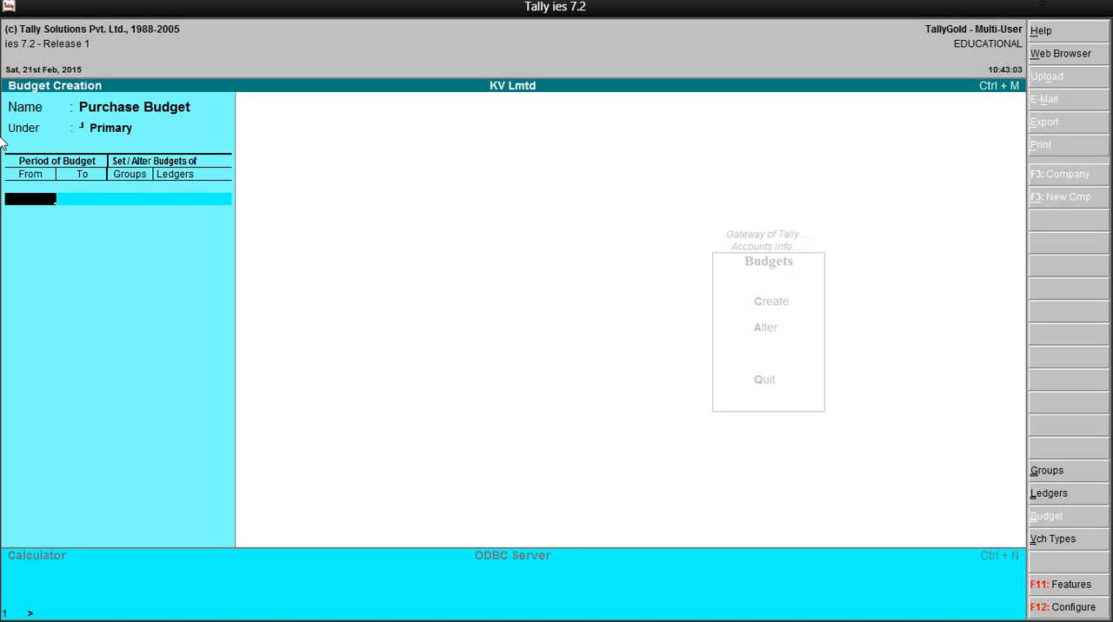
key("Return")
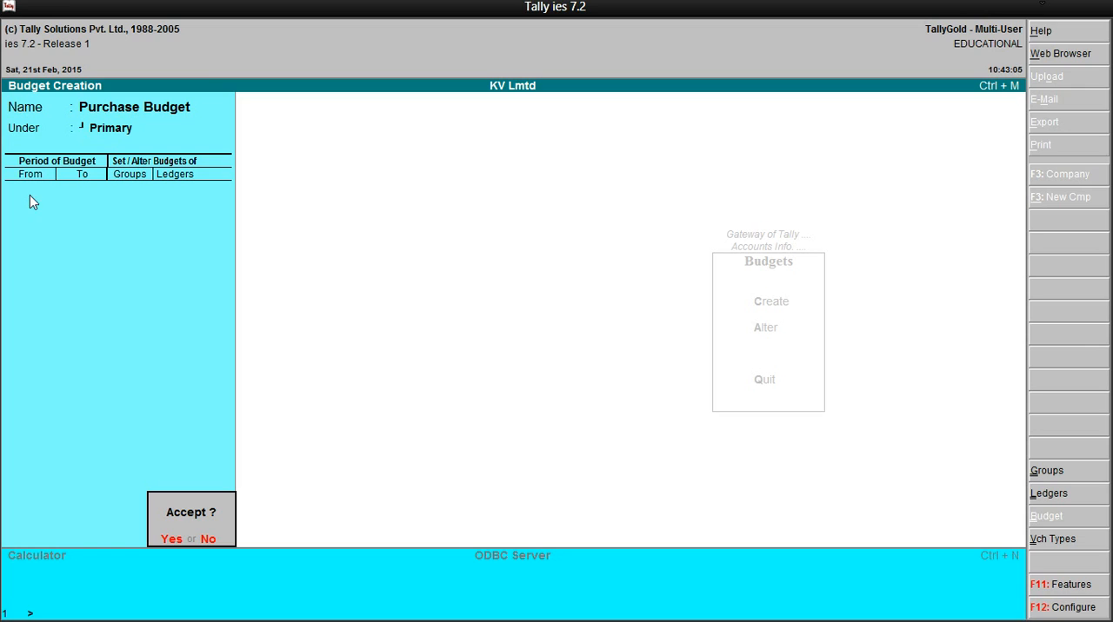
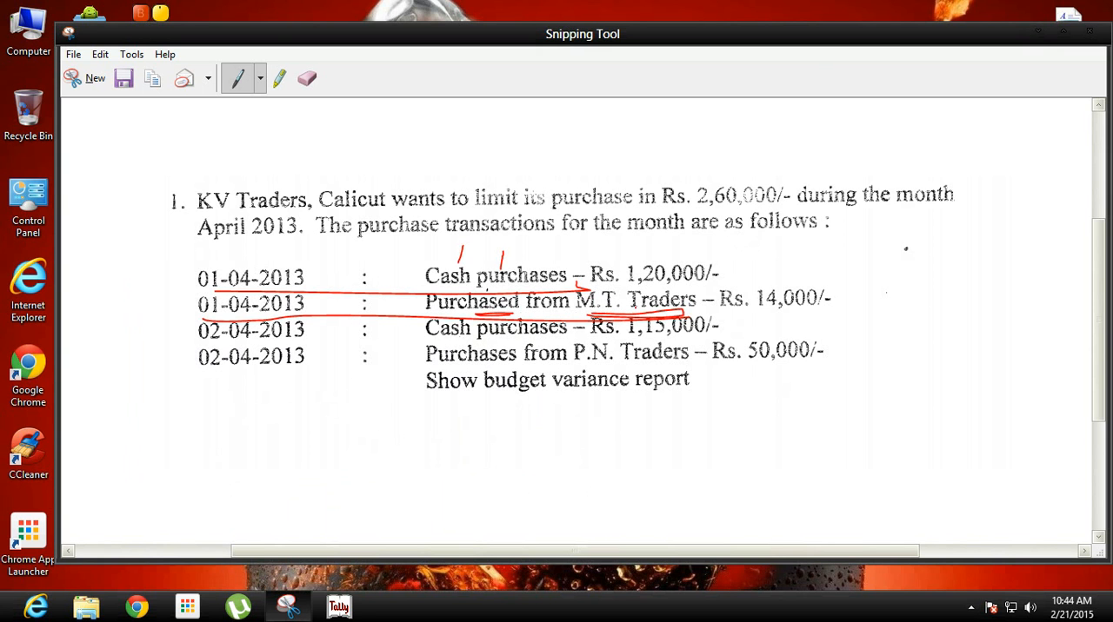
Switch from Snipping Tool to Tally, name the new ledger MT Traders, and place it under Sundry Creditors
left_click(338, 606)
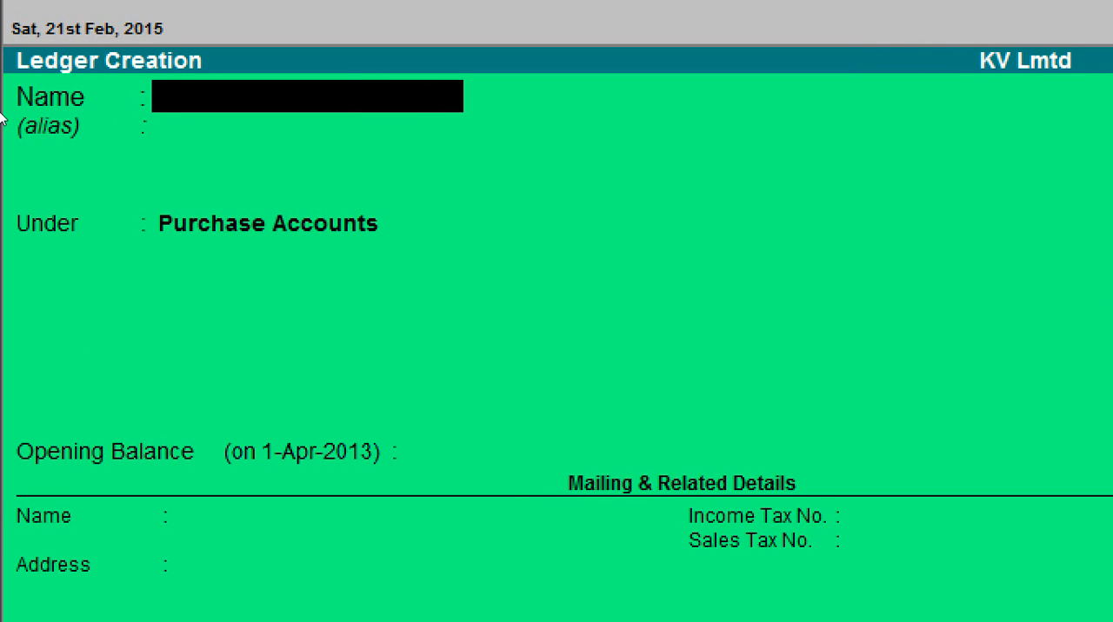
type("MT Traders")
key("Return")
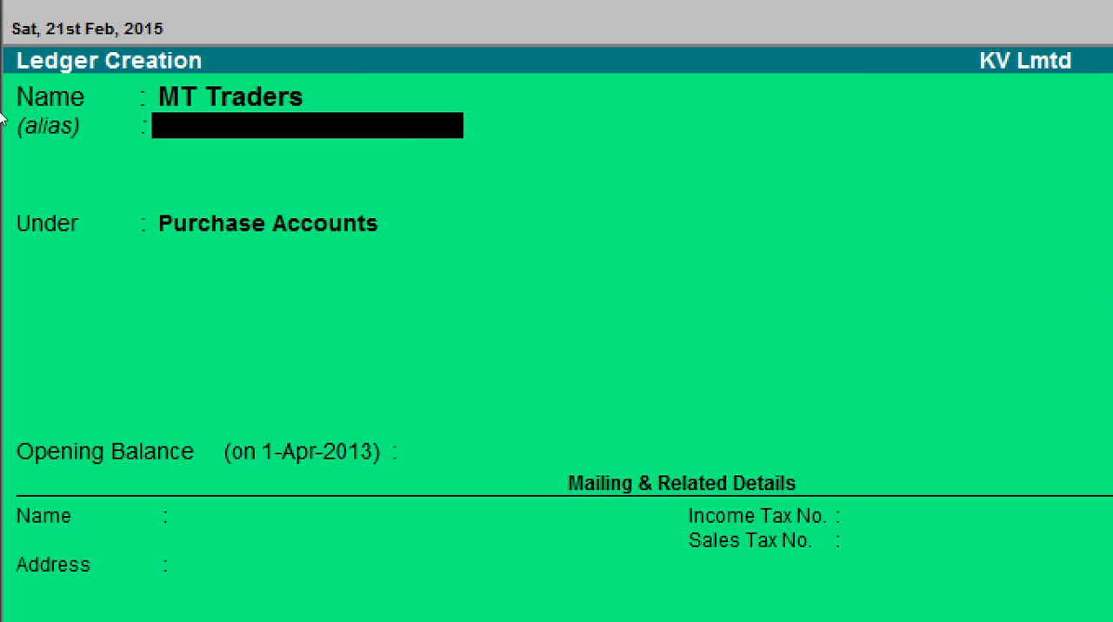
key("Return")
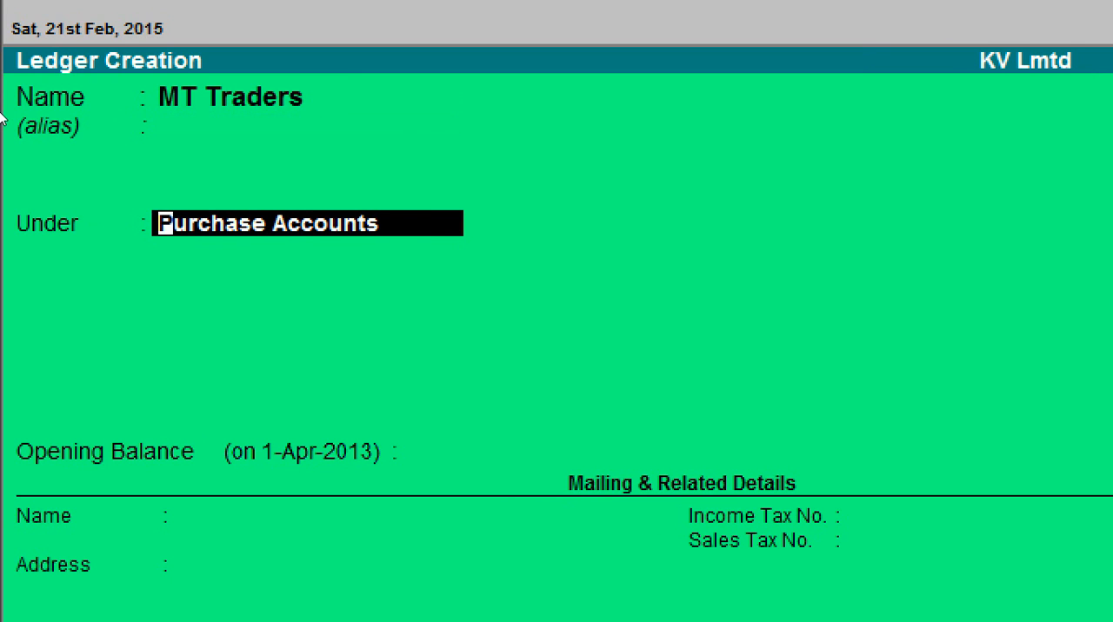
type("Su")
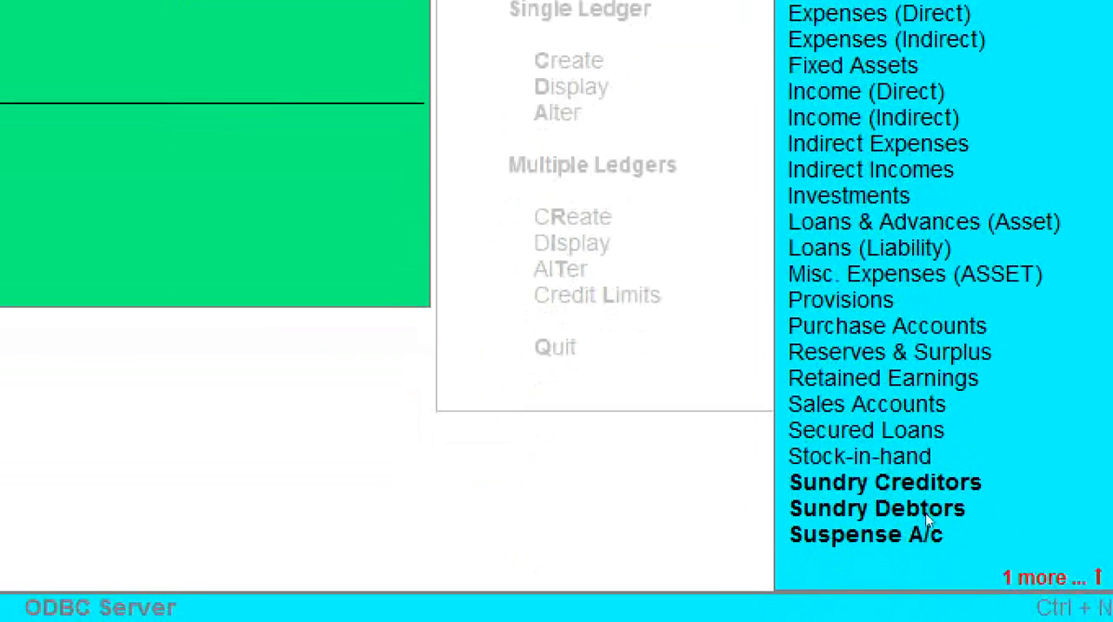
left_click(924, 489)
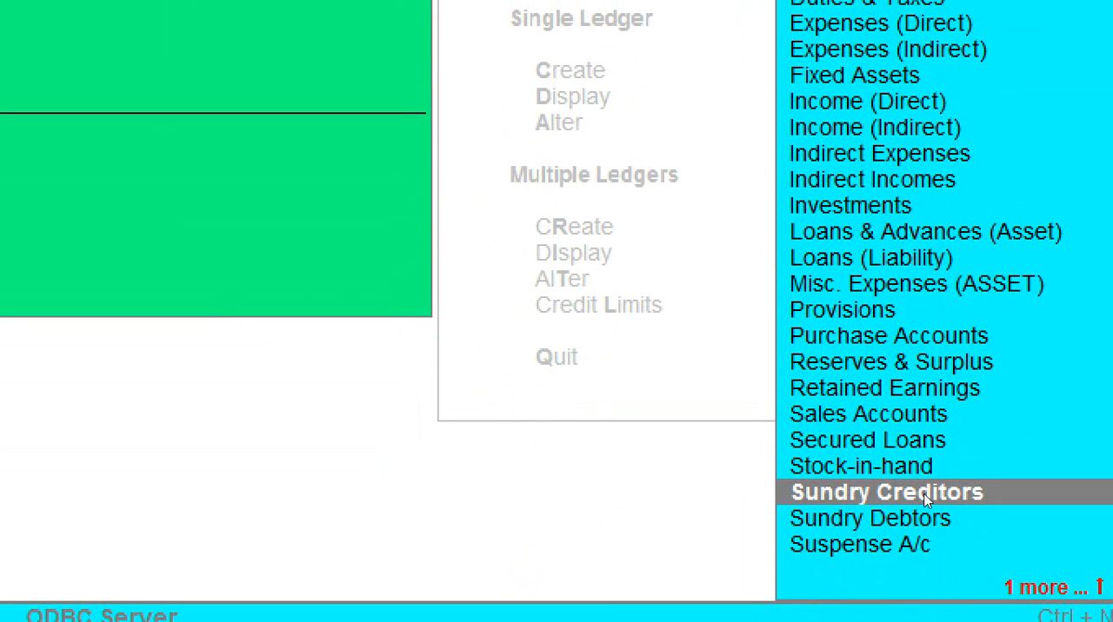
left_click(924, 494)
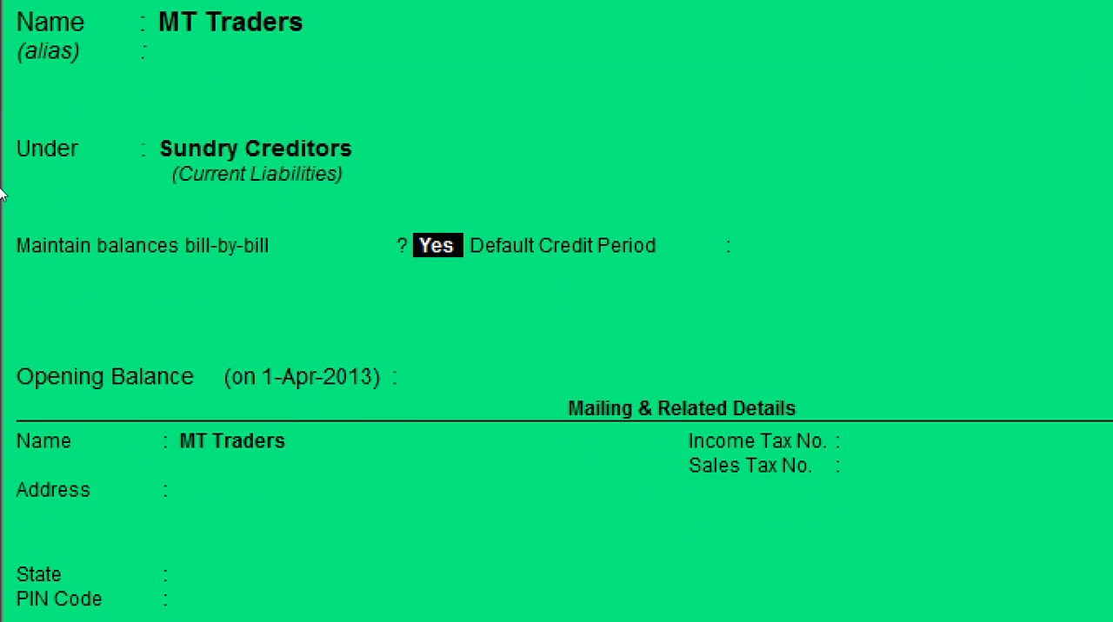
Set bill-by-bill balances to No for MT Traders, leave the opening balance and mailing details blank, and save the ledger
type("n")
key("Return")
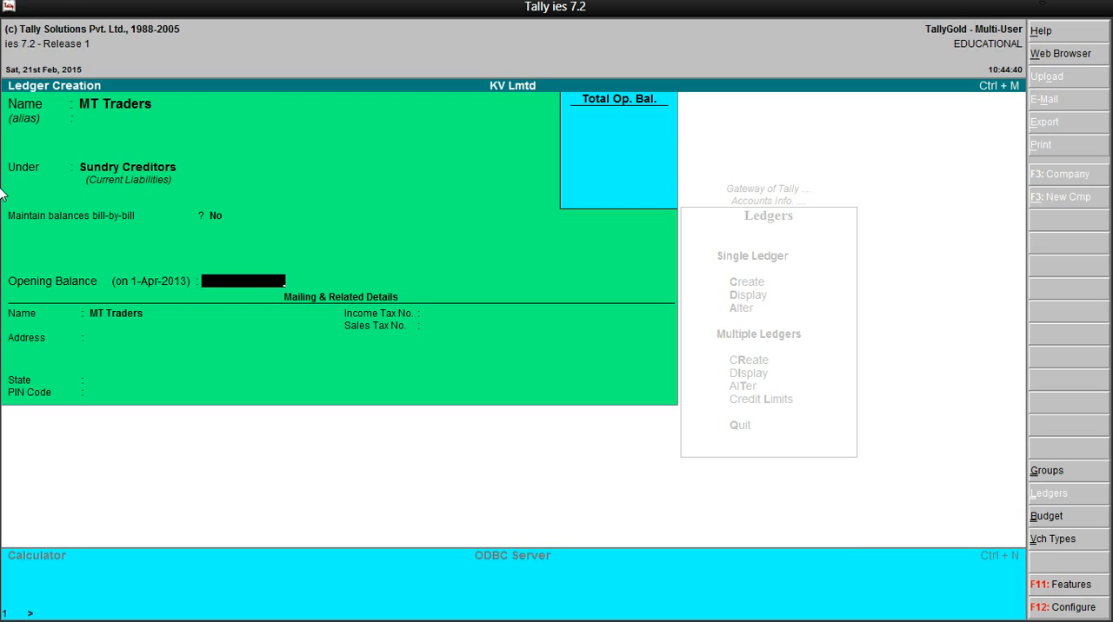
key("Return")
key("Return")
key("Return")
key("Return")
key("Return")
key("Return")
key("Return")
key("Return")
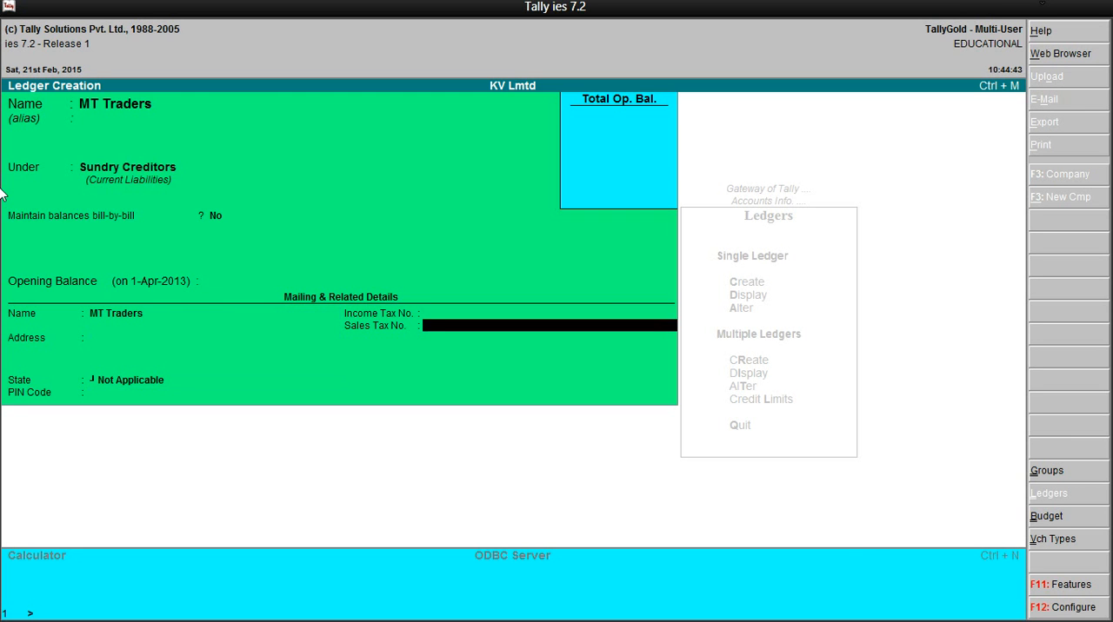
Underline the 02-04-2013 cash purchase and the P.N. Traders purchase in Snipping Tool, and return to Tally
left_click(1043, 5)
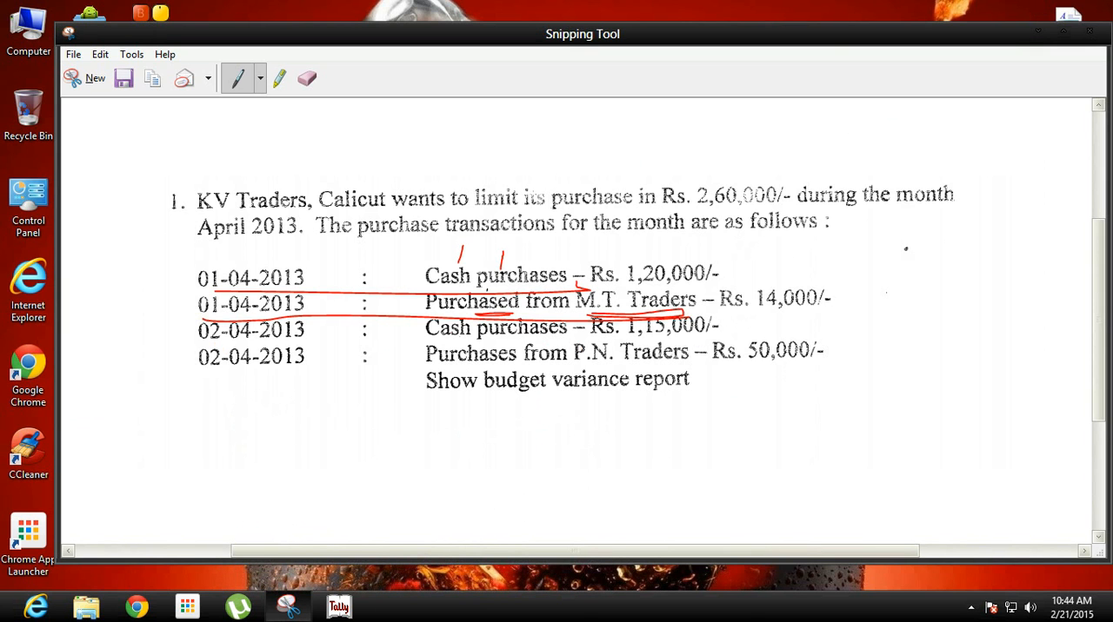
left_click_drag(480, 340, 547, 341)
left_click_drag(207, 368, 701, 365)
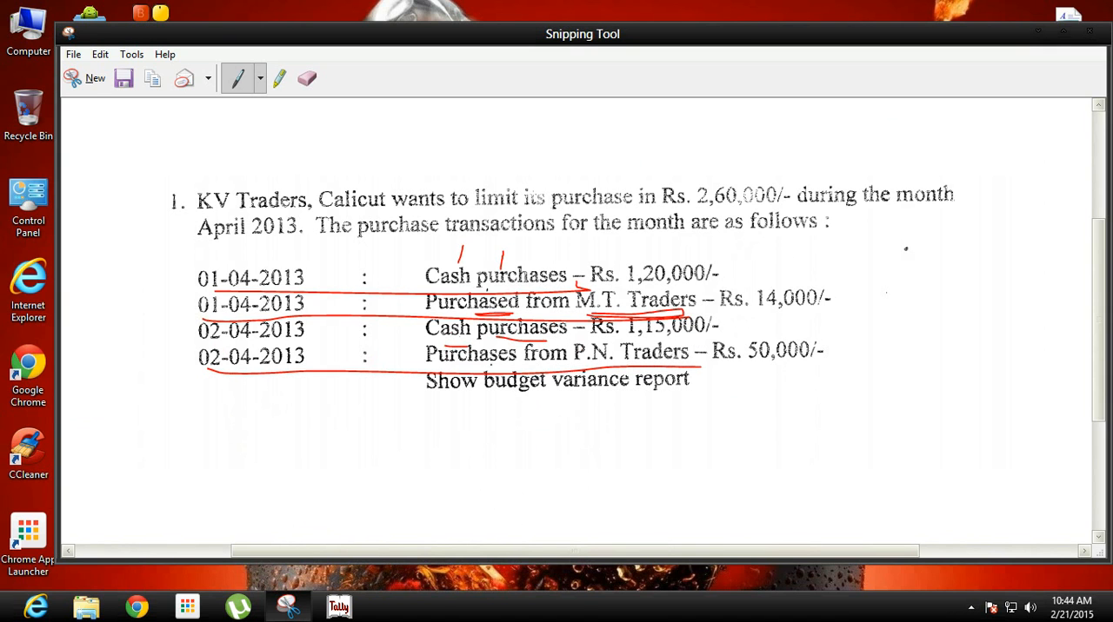
left_click_drag(427, 366, 511, 368)
left_click_drag(579, 363, 678, 366)
left_click(338, 607)
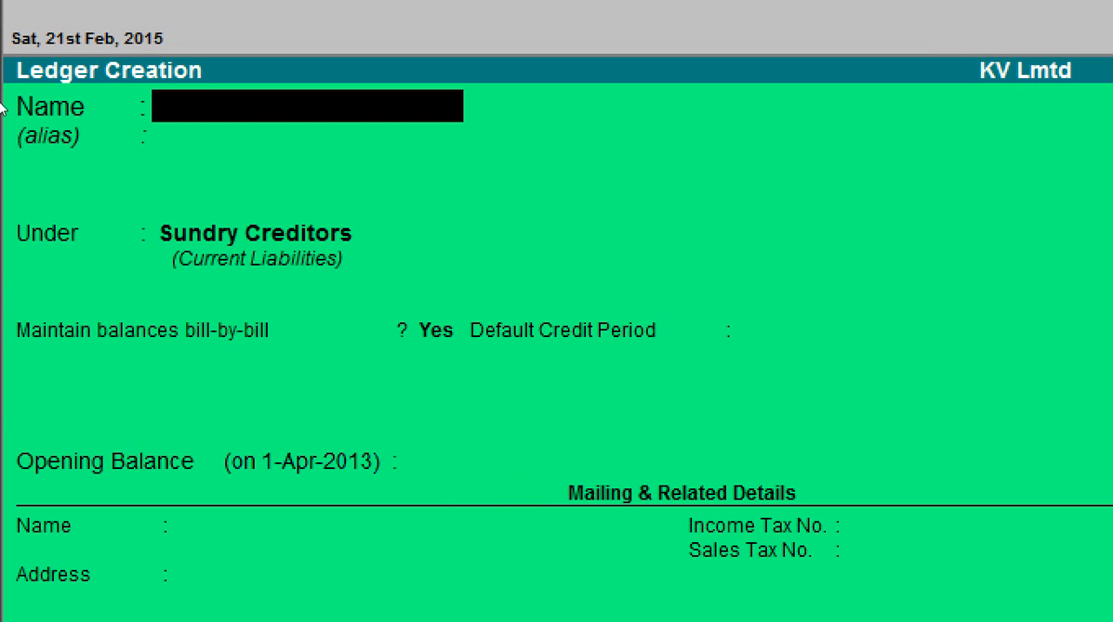
Name the next ledger PN Traders, leave its alias blank, and keep it under Sundry Creditors
type("PN Traders")
key("Return")
key("Return")
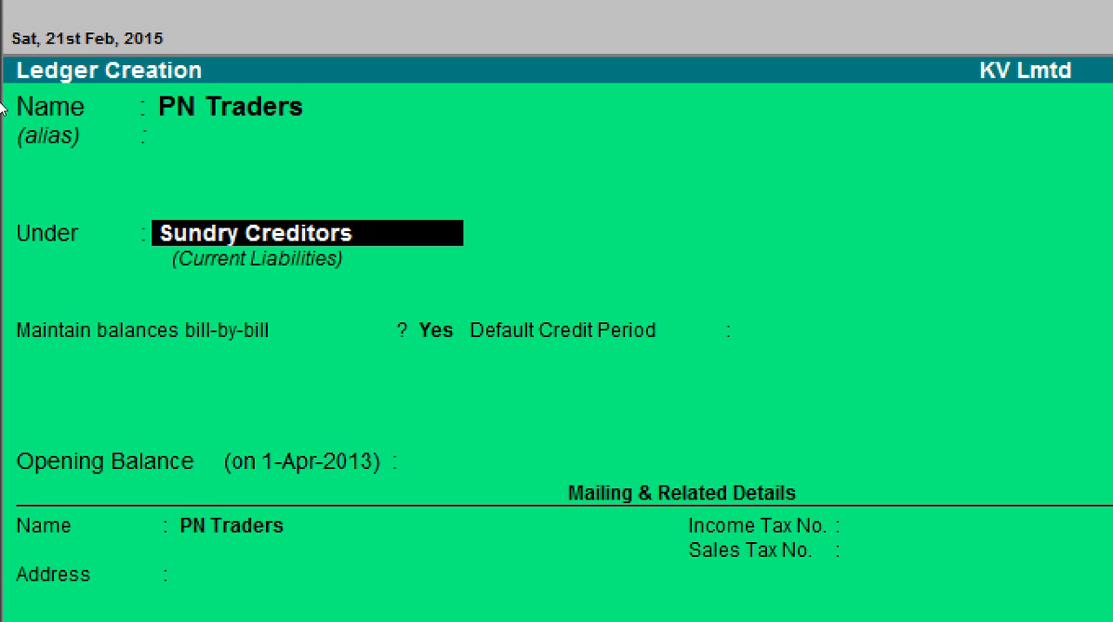
key("Return")
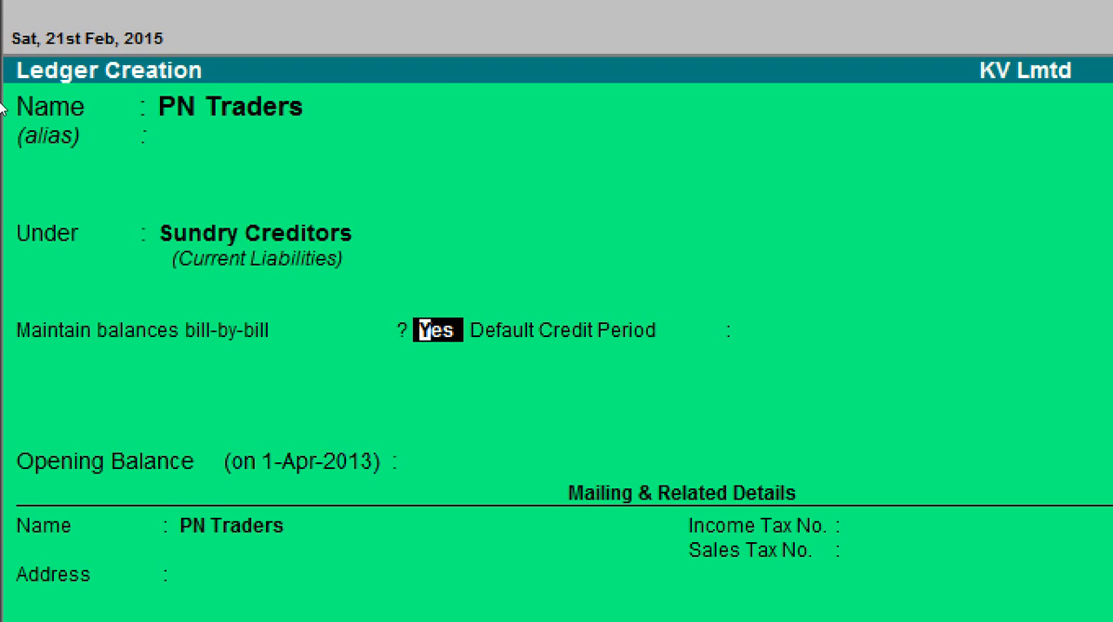
Set bill-by-bill balances to No for PN Traders, keep the remaining fields at their defaults, and save the ledger
type("n")
key("Return")
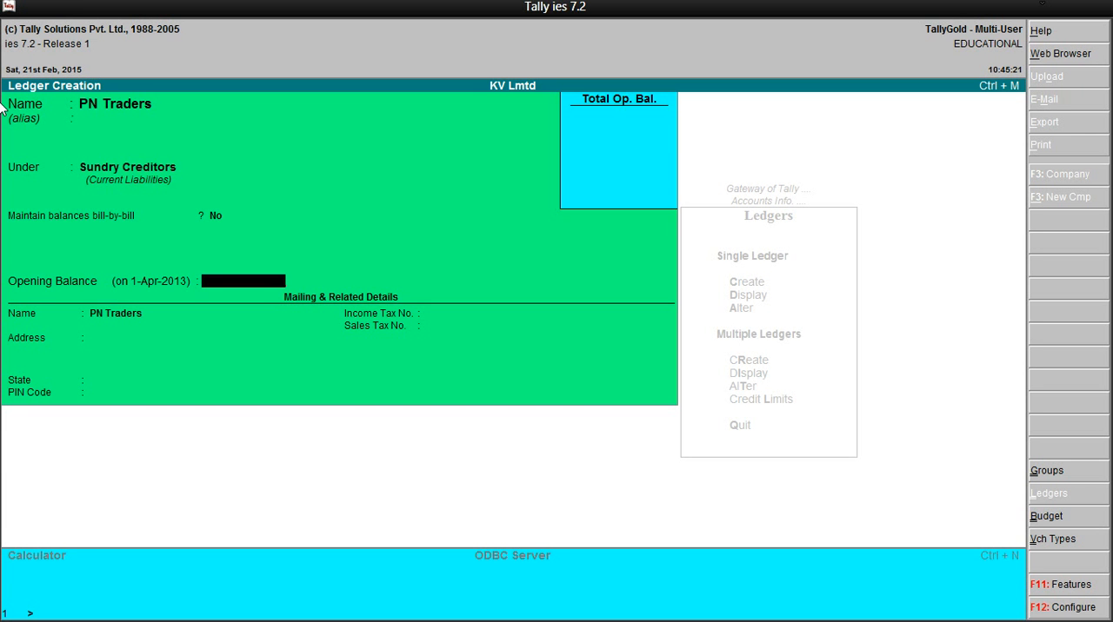
key("Return")
key("Return")
key("Return")
key("Return")
key("Return")
key("Return")
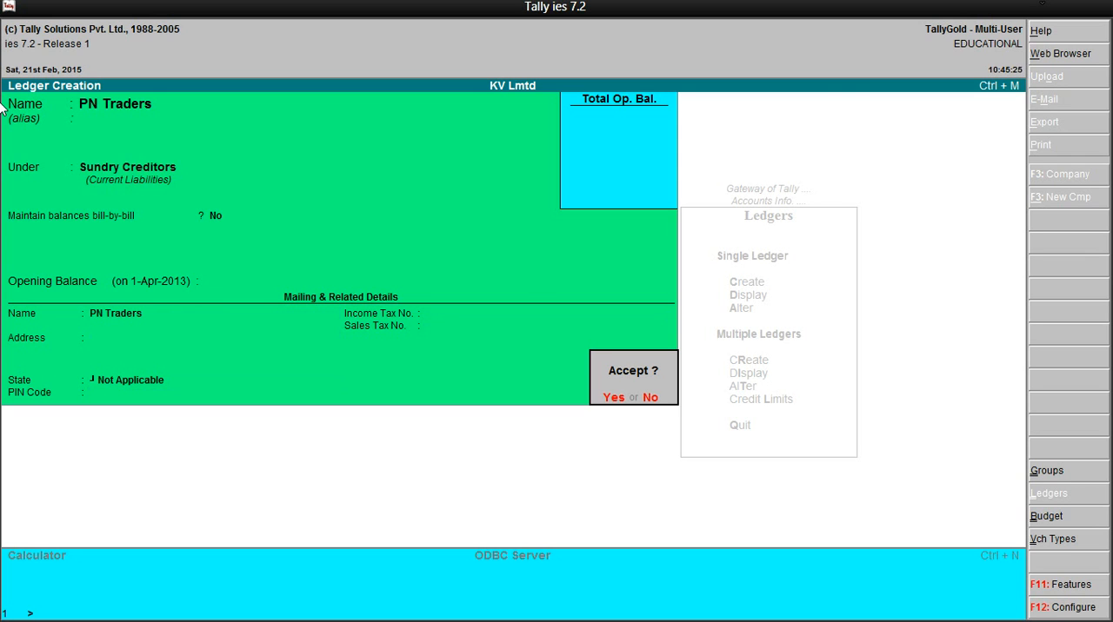
key("Return")
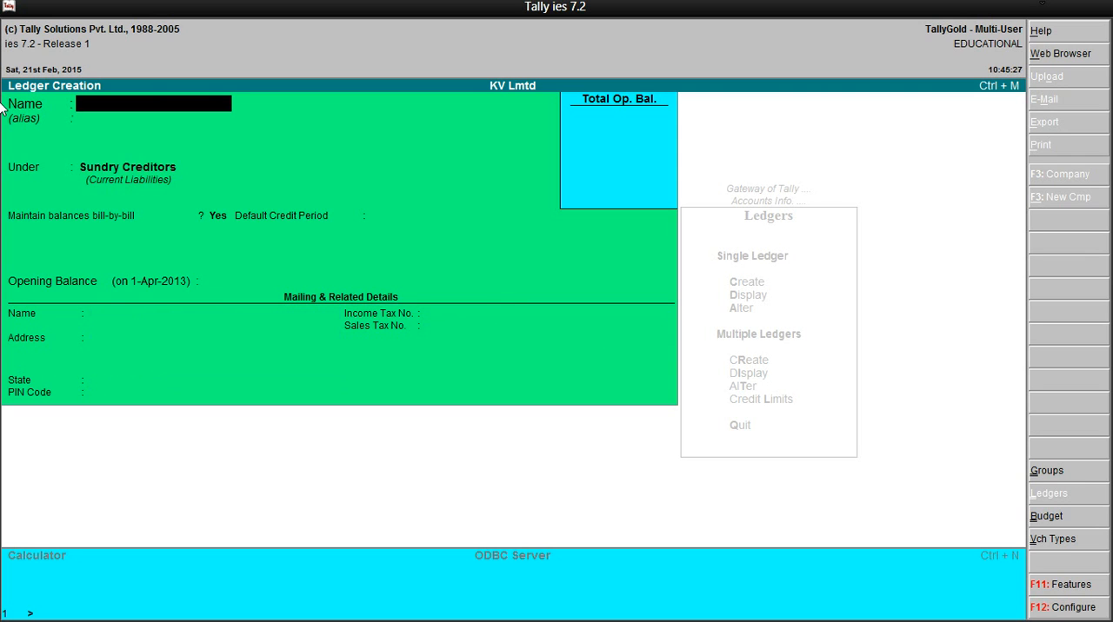
Quit ledger creation, go back to the Gateway of Tally, and start a purchase entry in Accounting Vouchers
key("Escape")
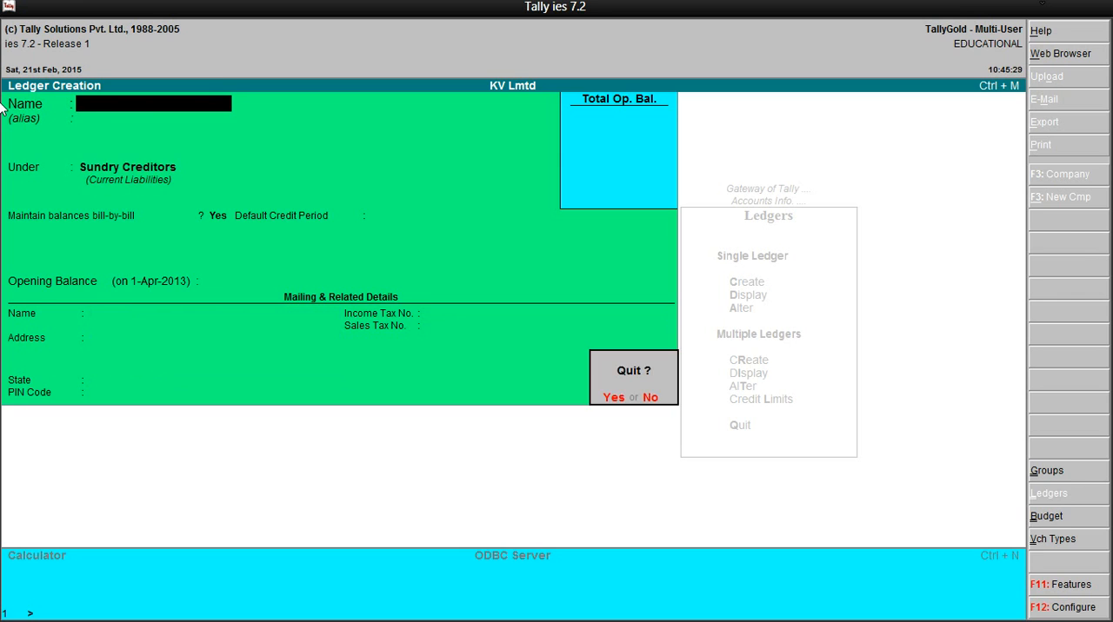
key("Return")
key("Escape")
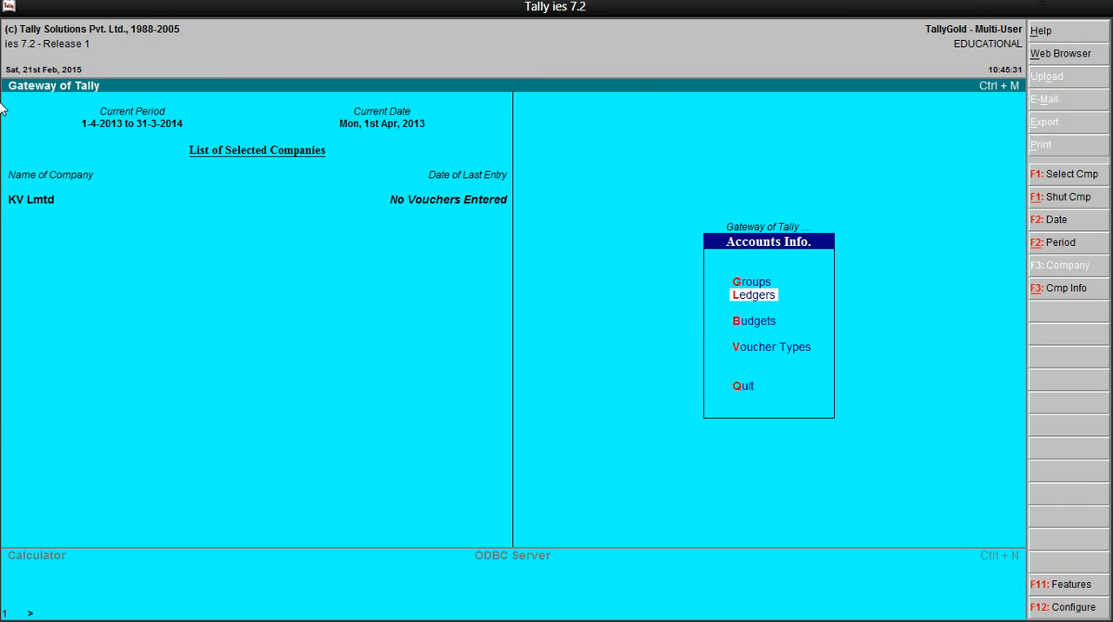
key("Escape")
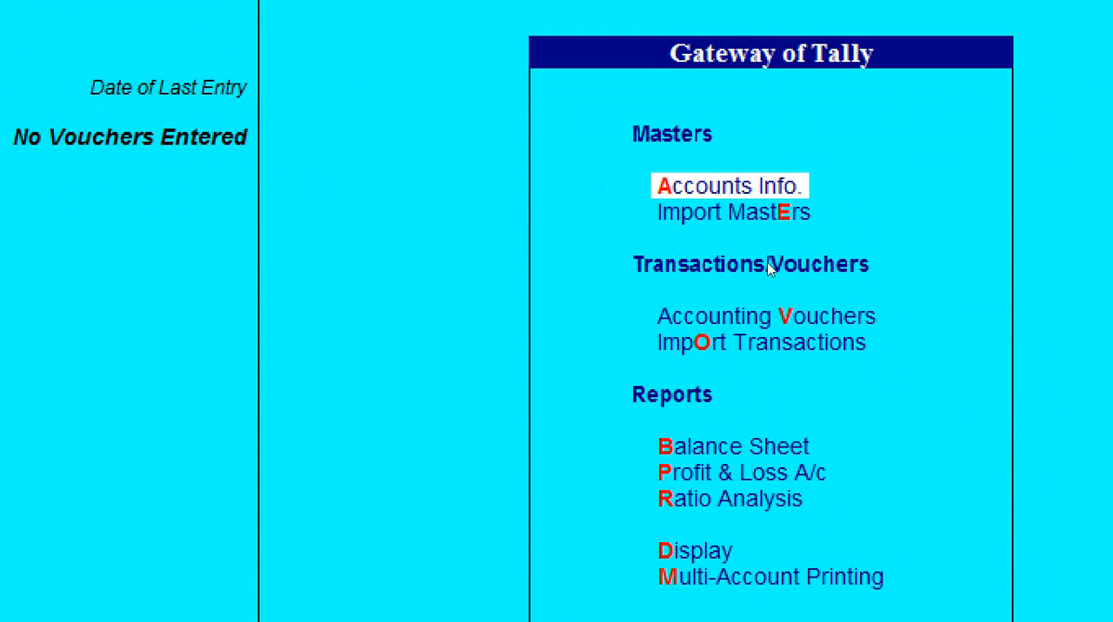
key("Down")
key("Down")
key("Return")
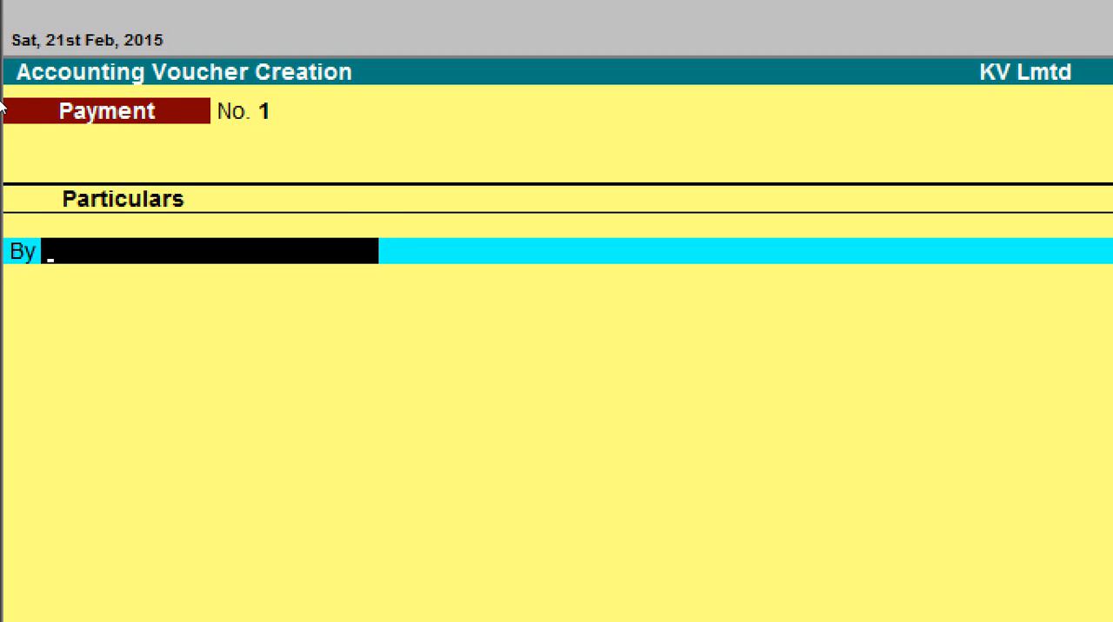
key("F9")
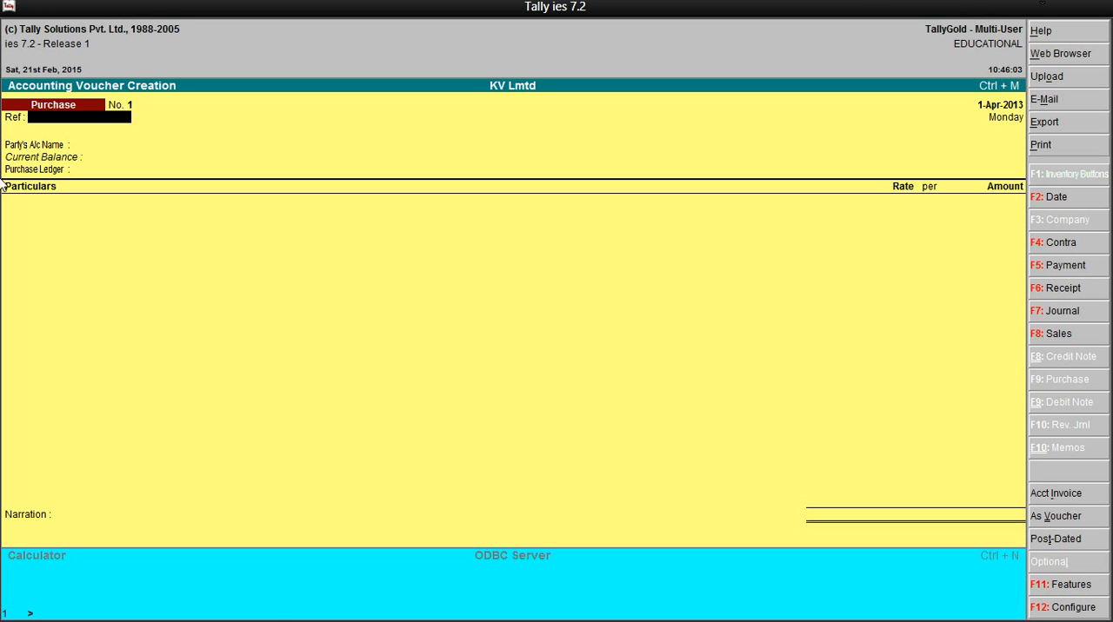
Switch the purchase entry to voucher mode, leave the reference blank, and check the exercise's transactions in Snipping Tool before returning to Tally
left_click(1043, 6)
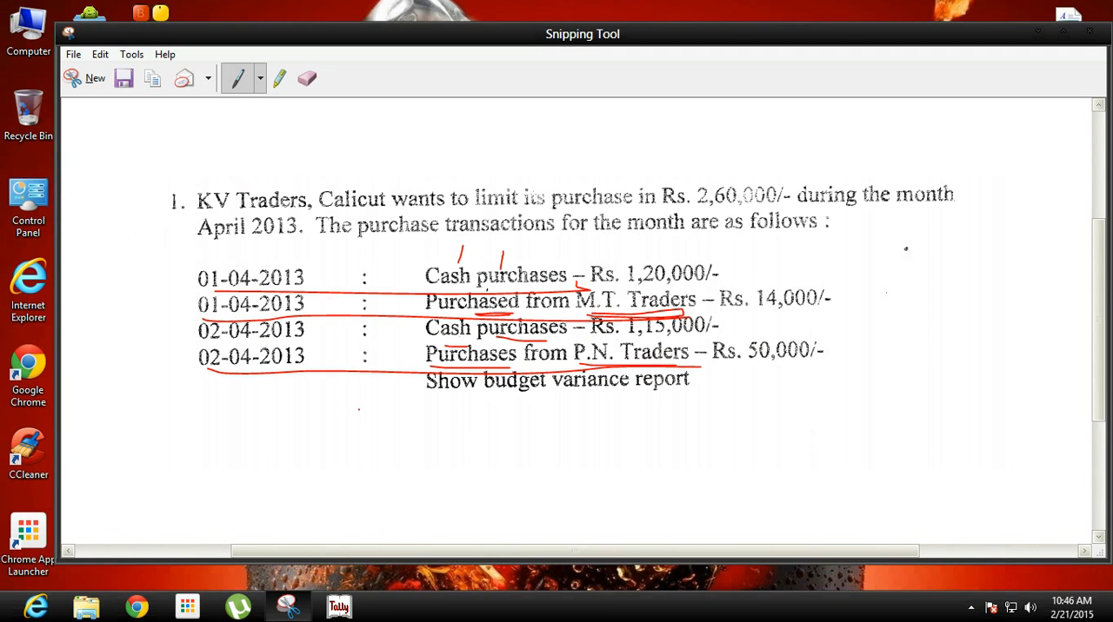
left_click(338, 606)
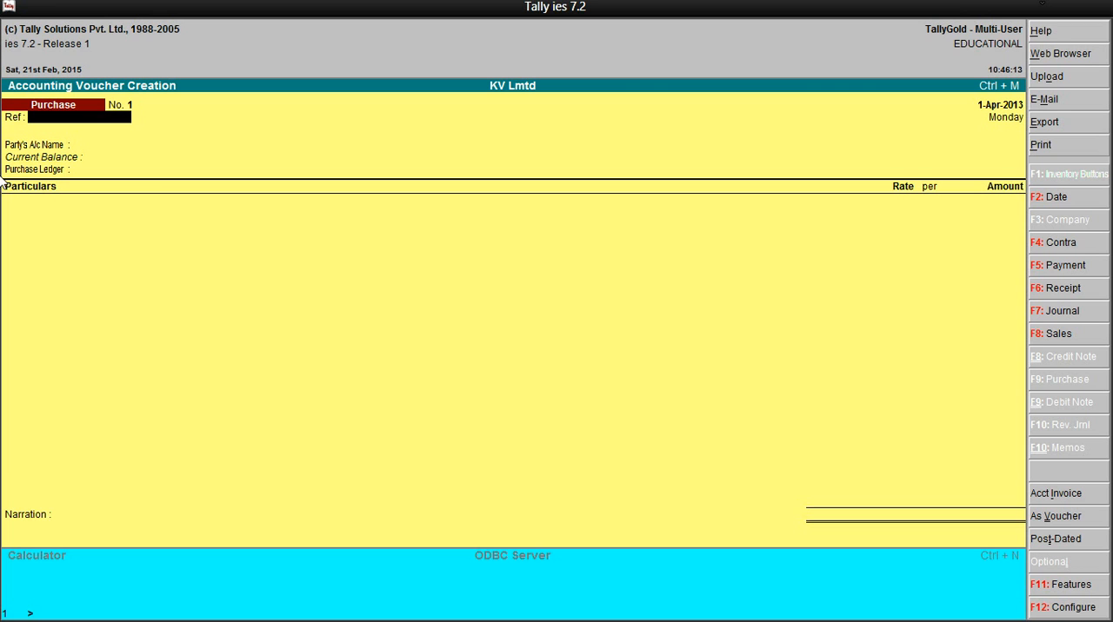
key("ctrl+v")
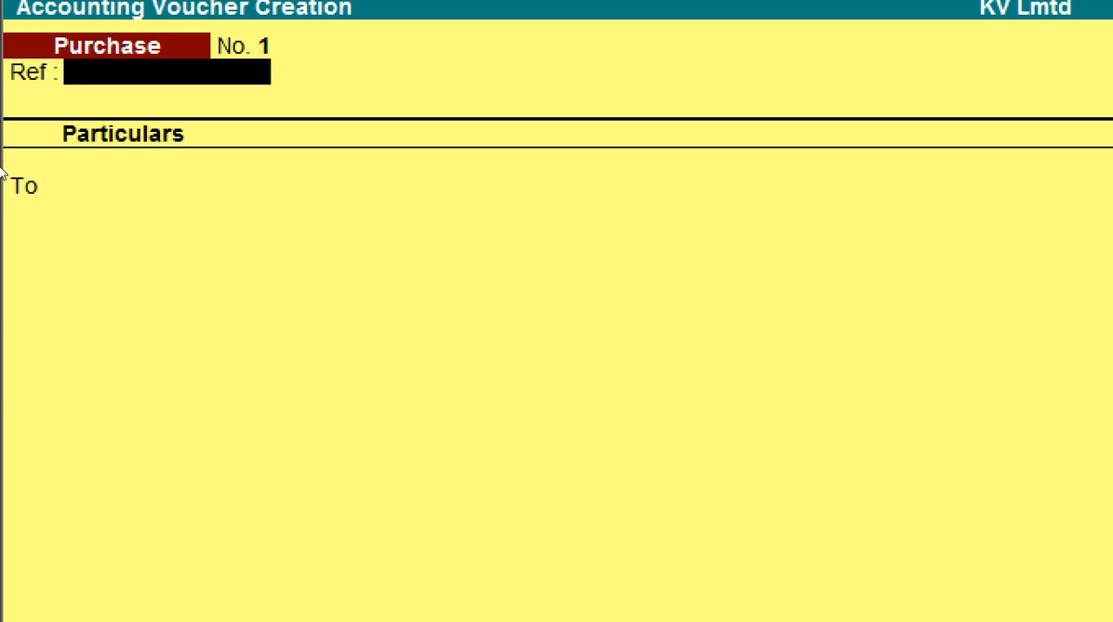
key("Return")
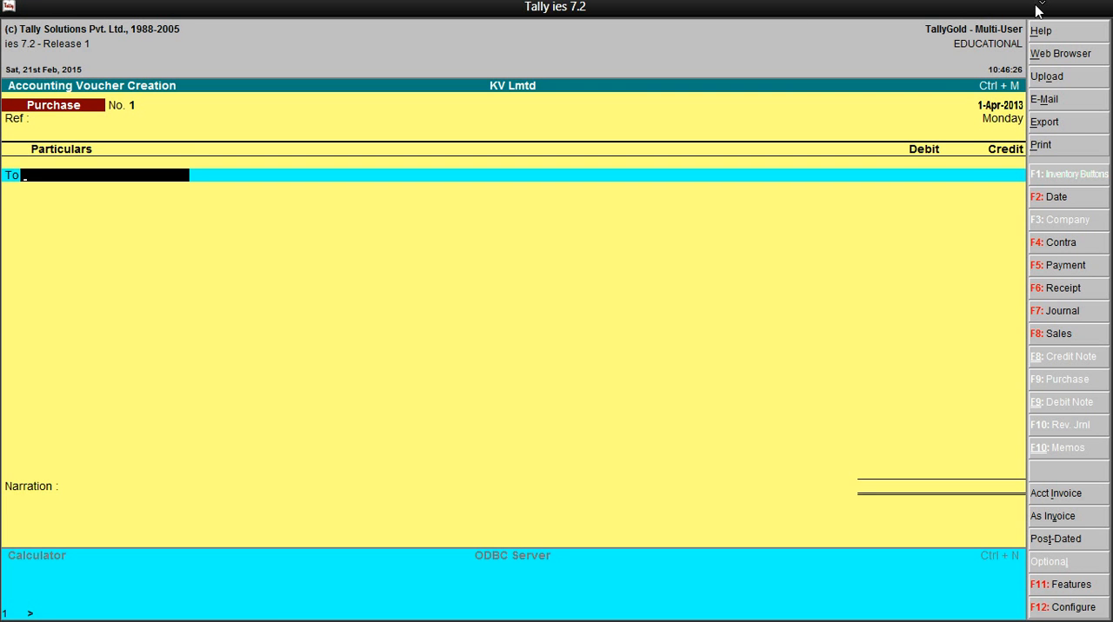
left_click(980, 8)
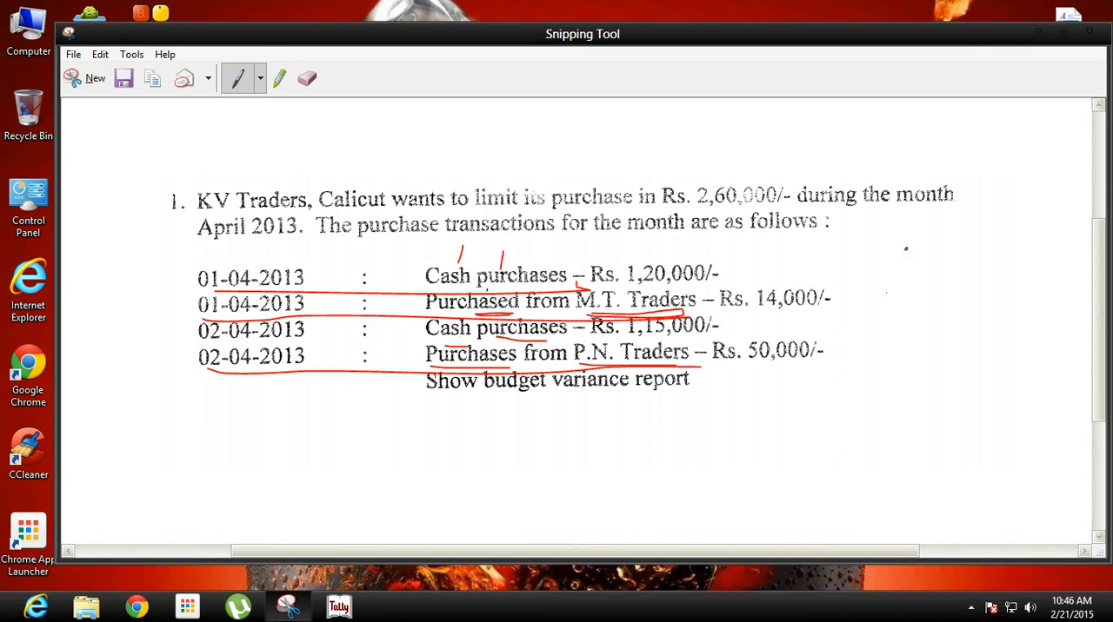
left_click(338, 607)
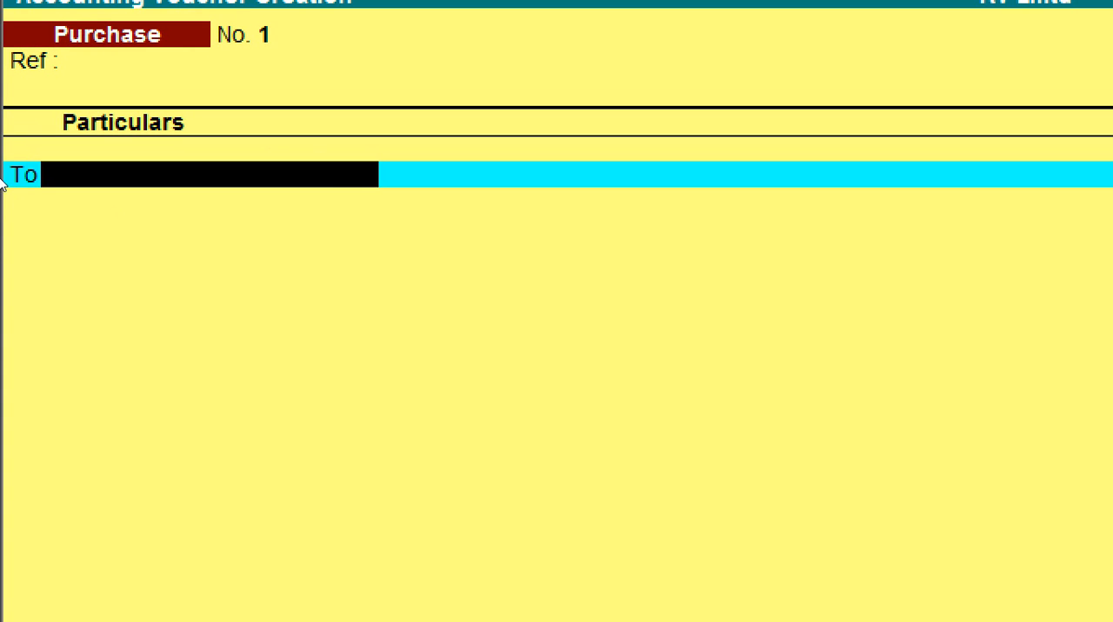
Credit Cash with 120000 in the purchase voucher, underlining the first cash purchase amount in Snipping Tool, and dismiss the negative cash warning
type("Cash")
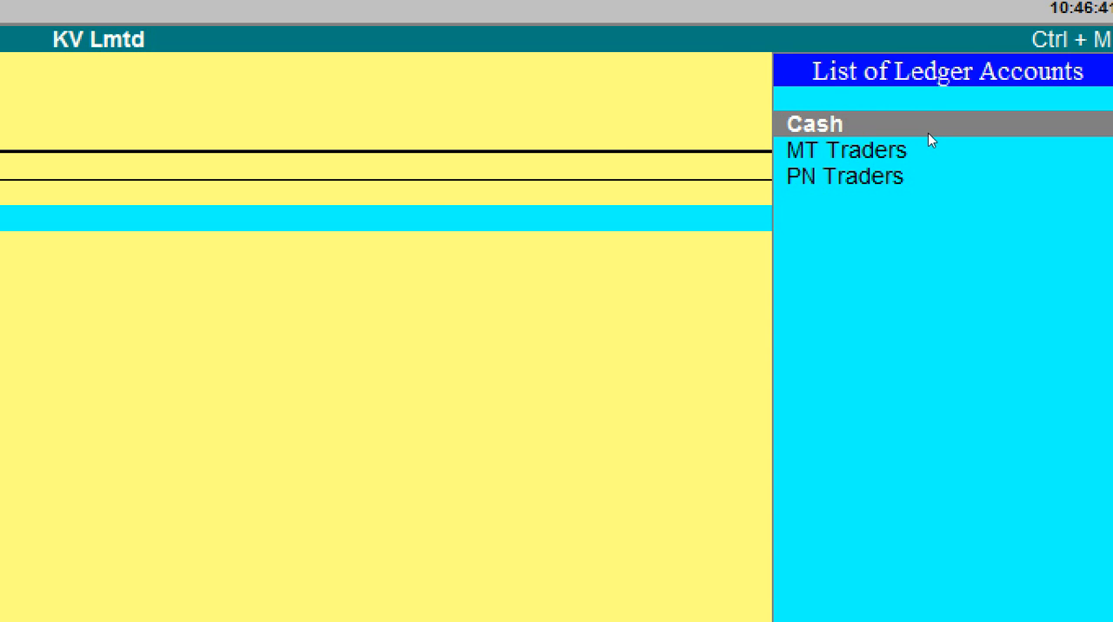
key("Return")
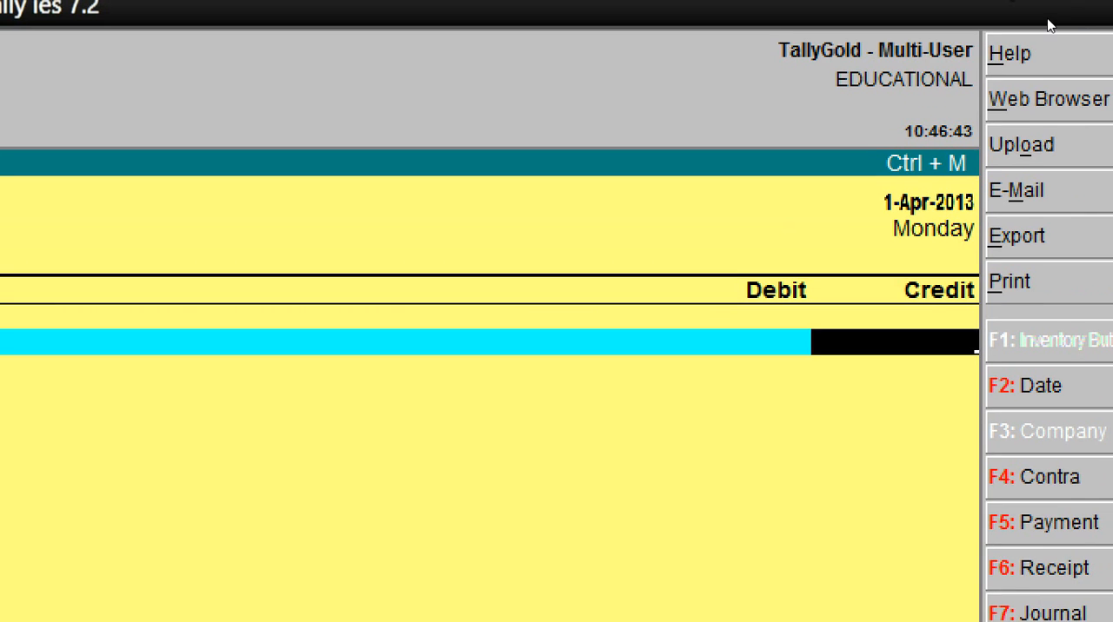
left_click(1042, 5)
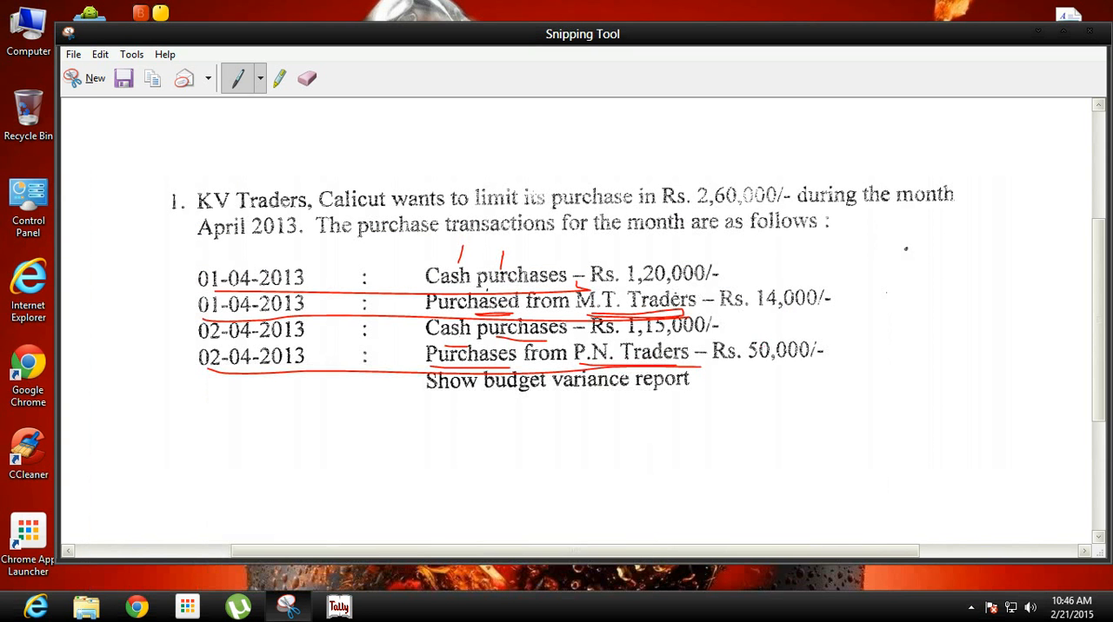
left_click_drag(640, 280, 720, 284)
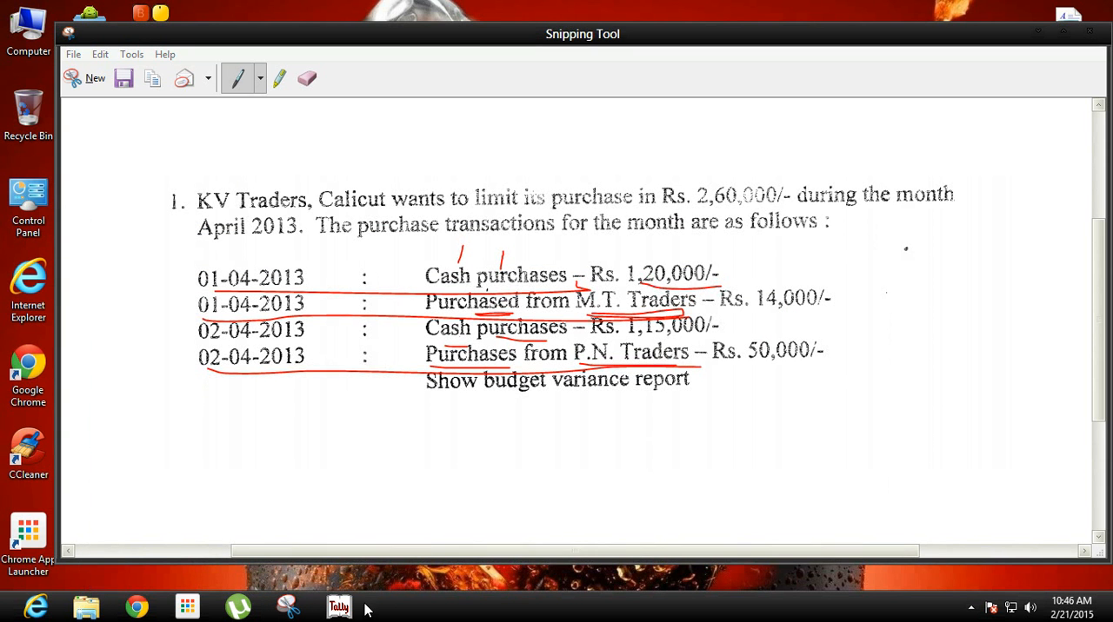
left_click(338, 607)
type("120000")
key("Return")
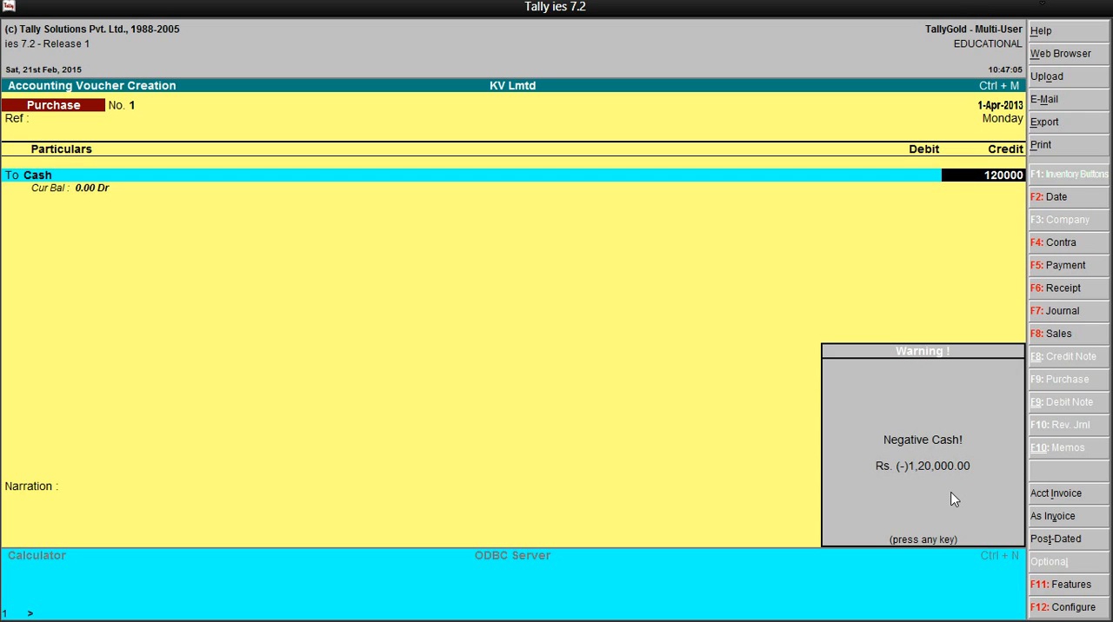
key("Return")
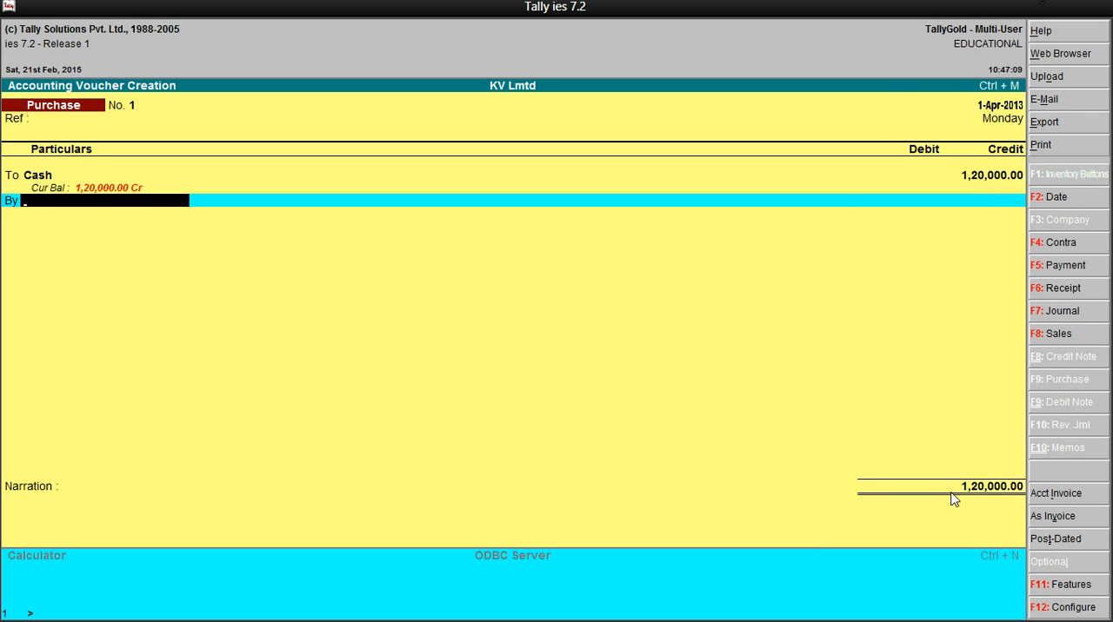
Debit the Purchases ledger with 1,20,000.00 in the purchase voucher
type("Pur")
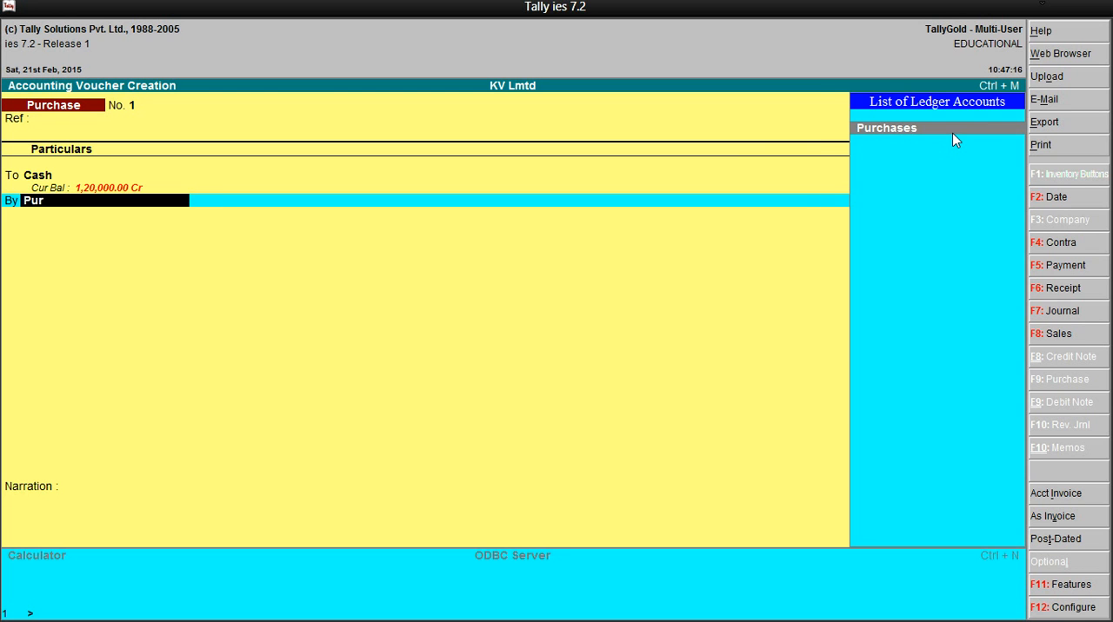
key("Return")
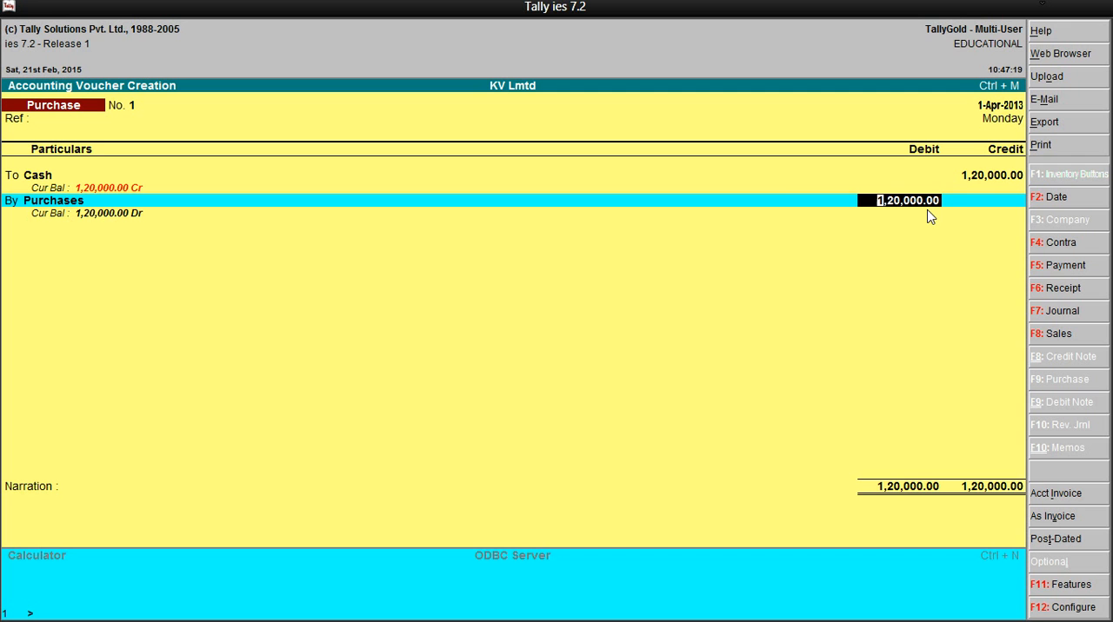
key("Return")
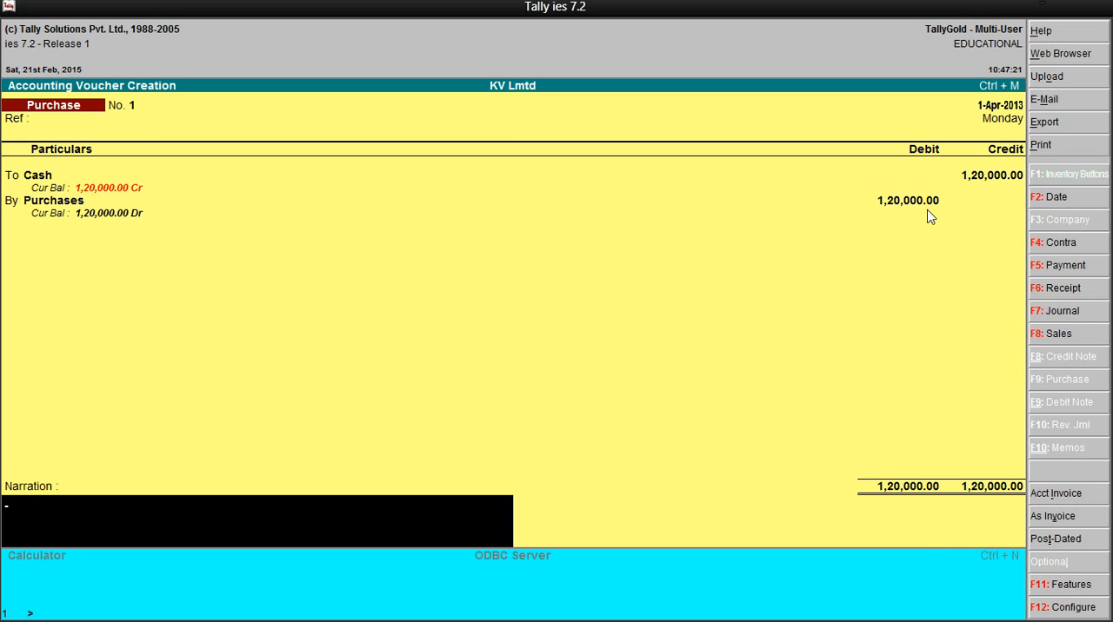
Save the first cash purchase voucher without a narration, check the next transaction in Snipping Tool, and return to Tally
key("Return")
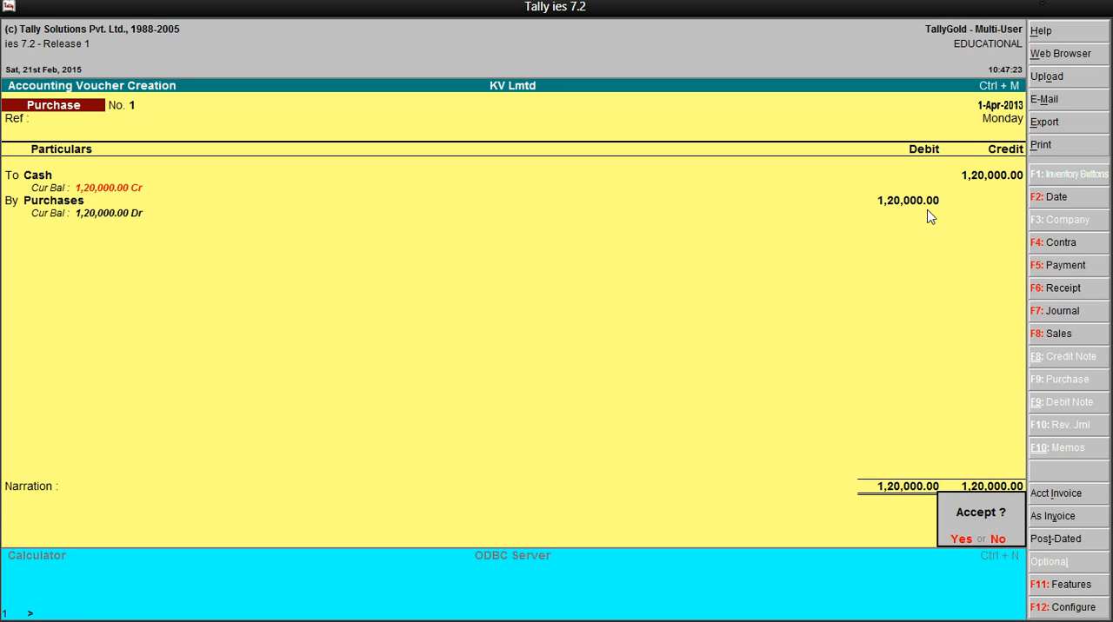
key("Return")
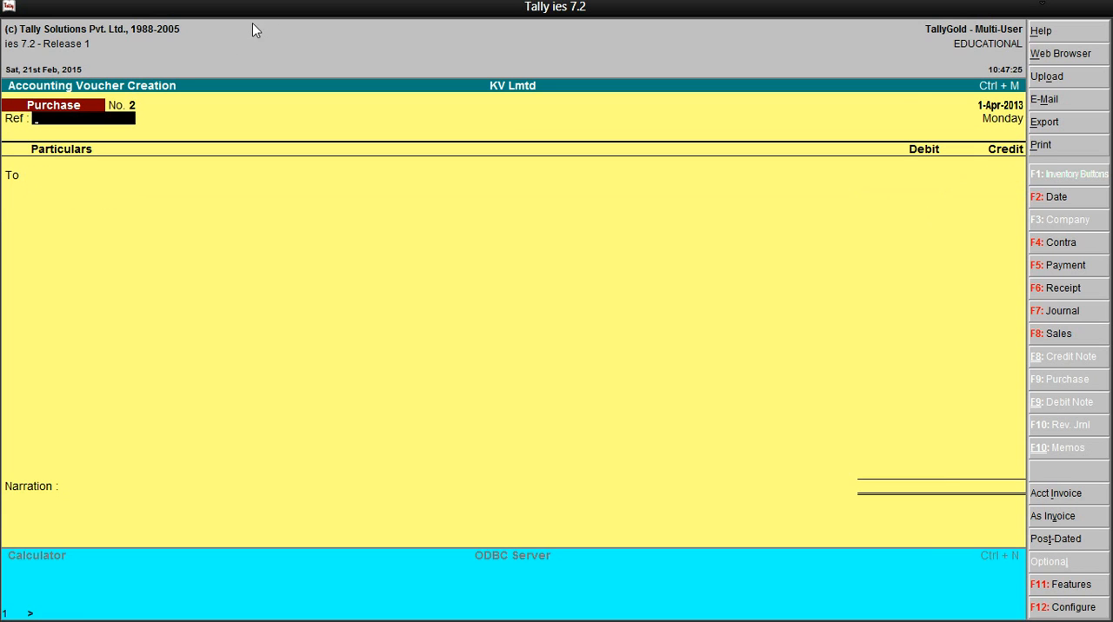
left_click(1044, 7)
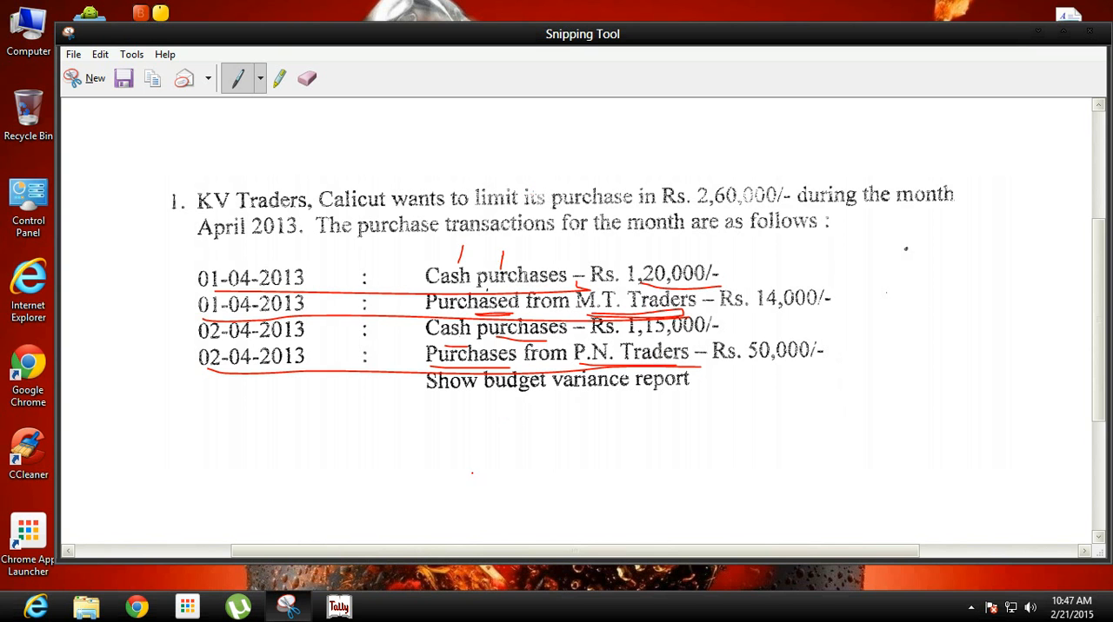
left_click(339, 607)
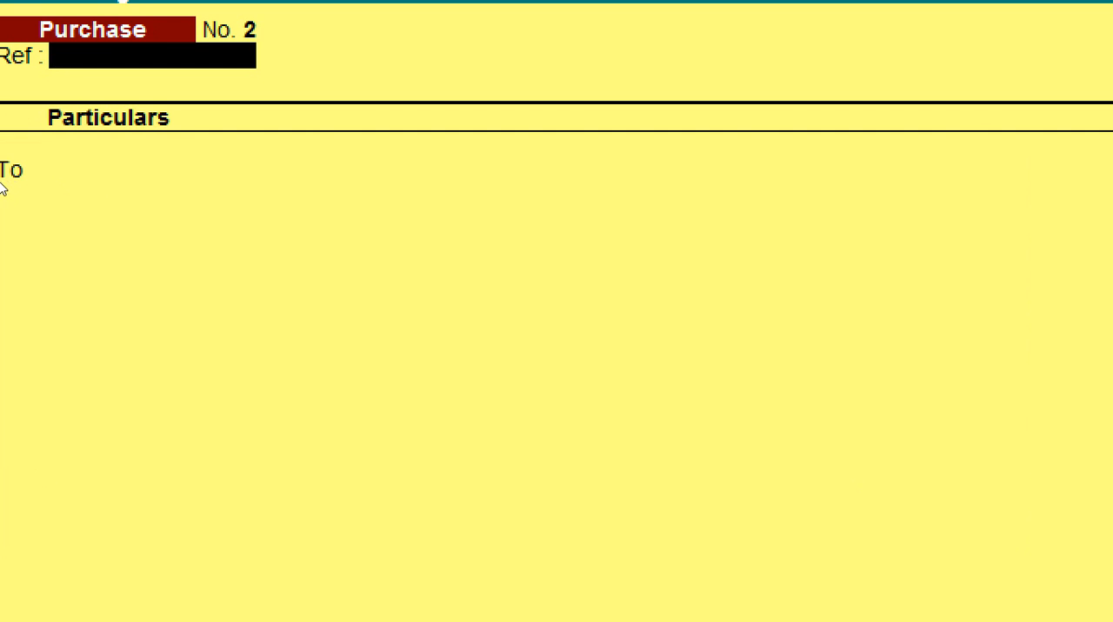
Leave the reference blank in the second purchase voucher and credit MT Traders with 14000
key("Return")
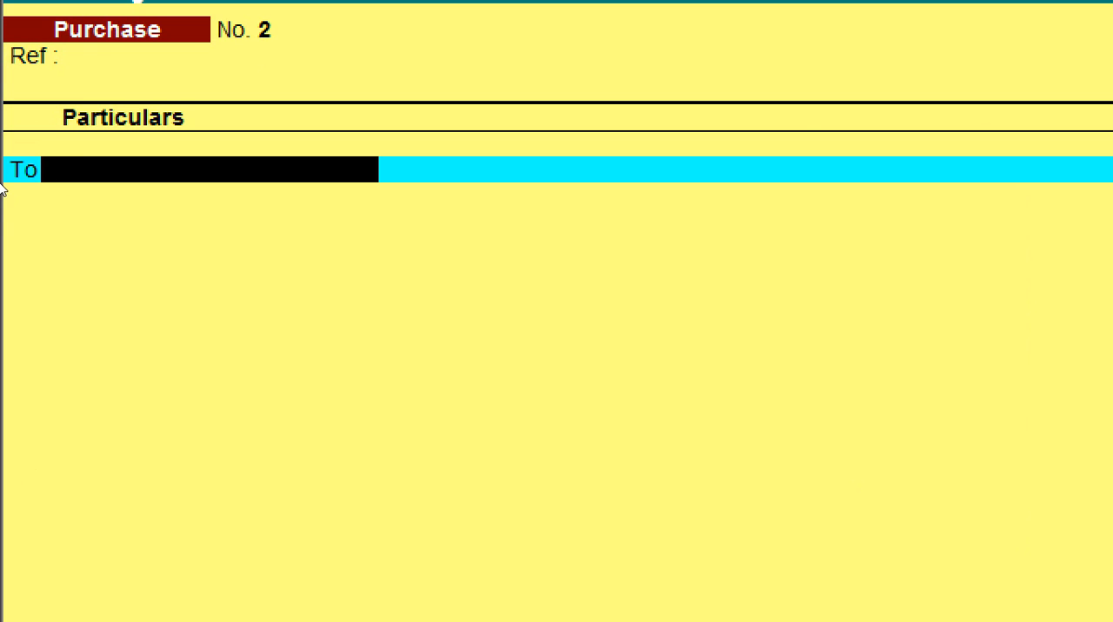
type("M")
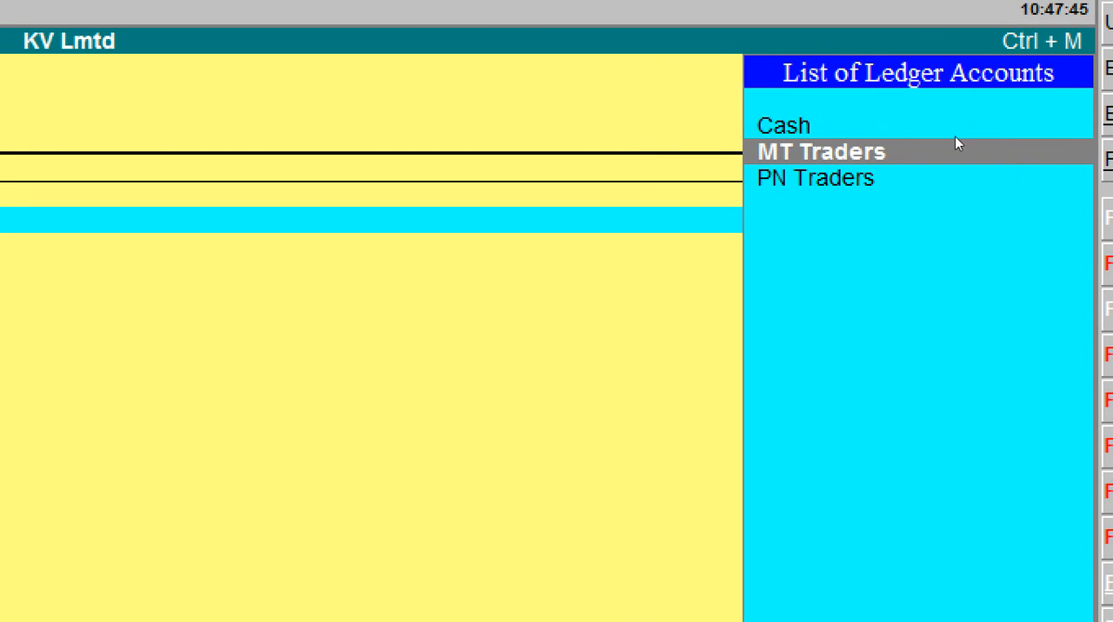
key("Return")
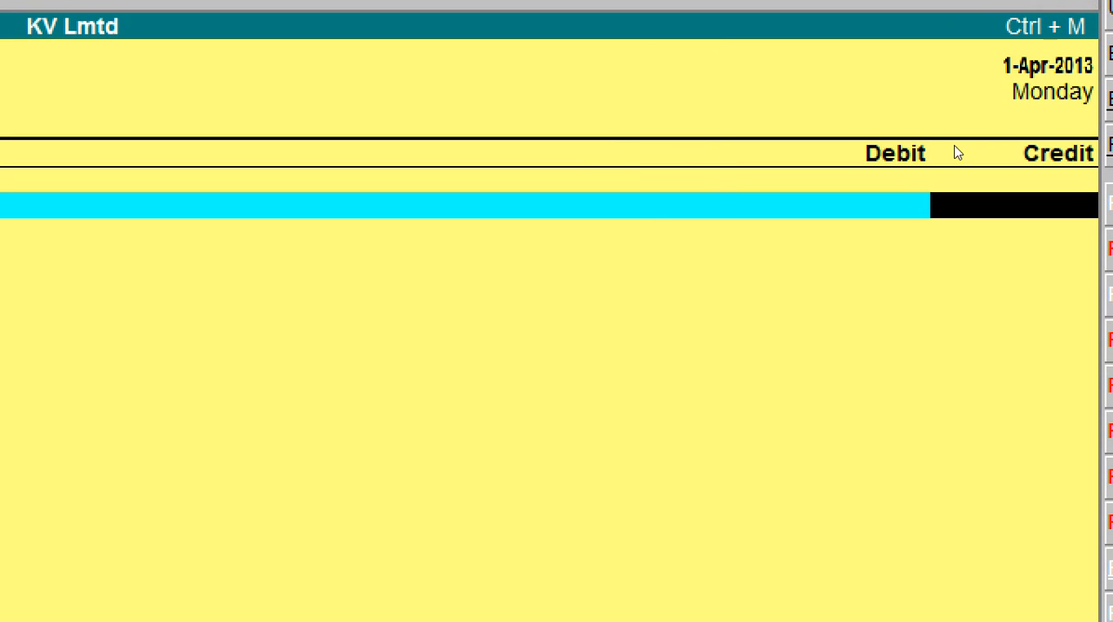
type("14000")
key("Return")
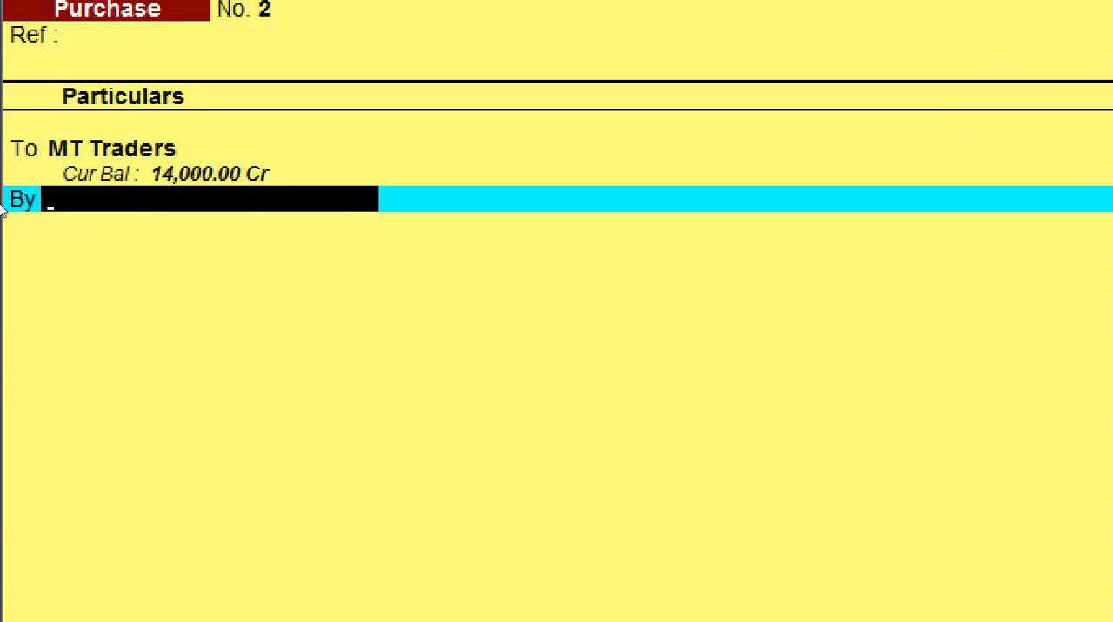
Debit the Purchases ledger with 14,000.00 and save the MT Traders voucher without a narration
type("P")
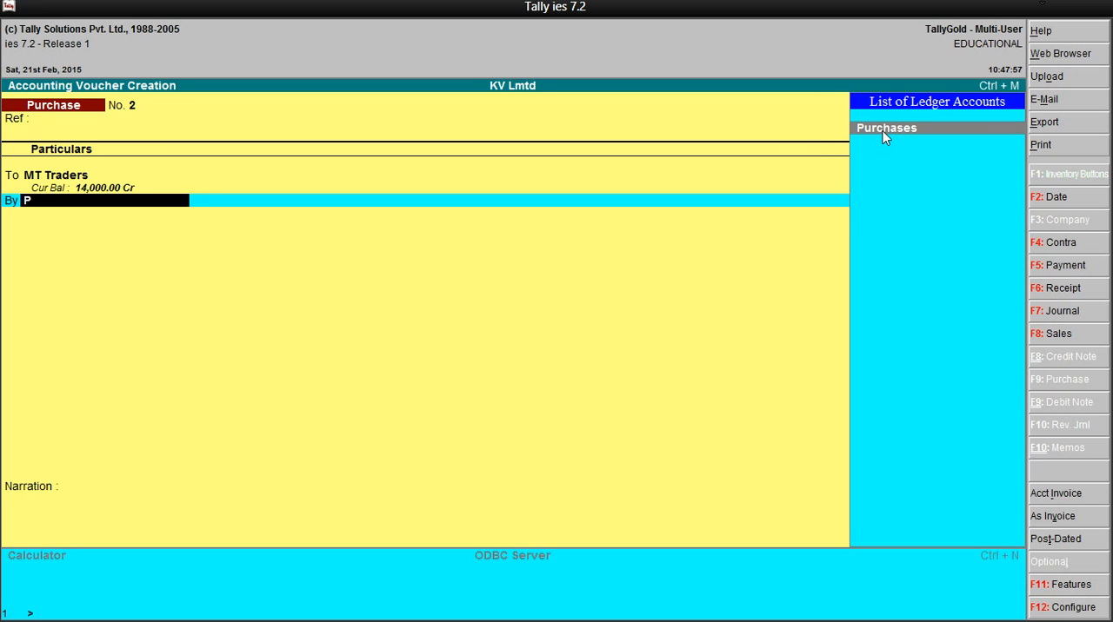
key("Return")
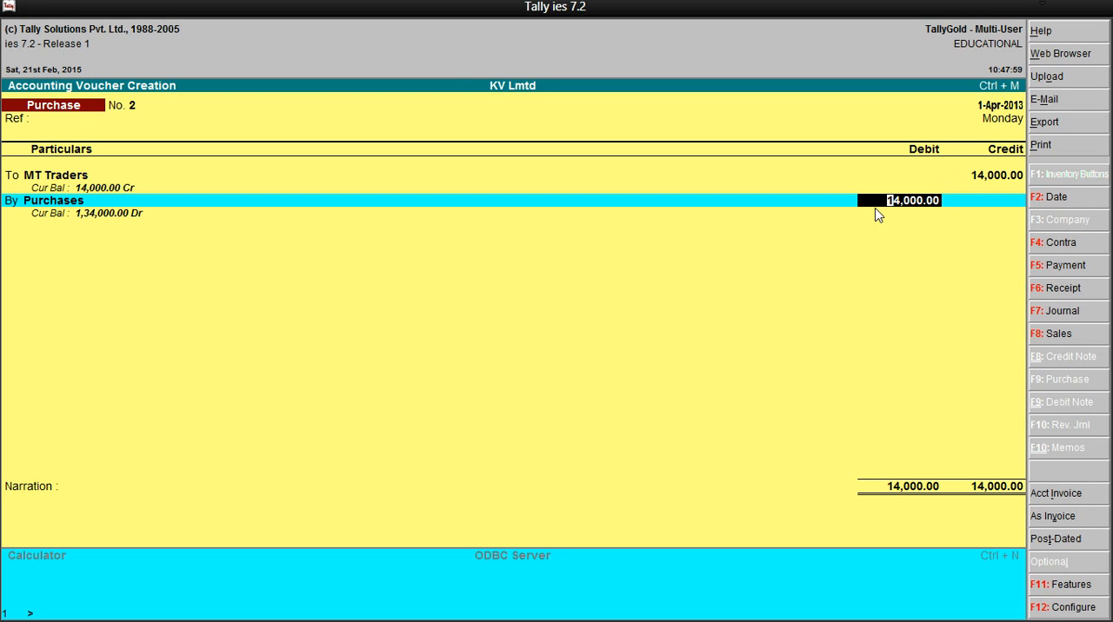
key("Return")
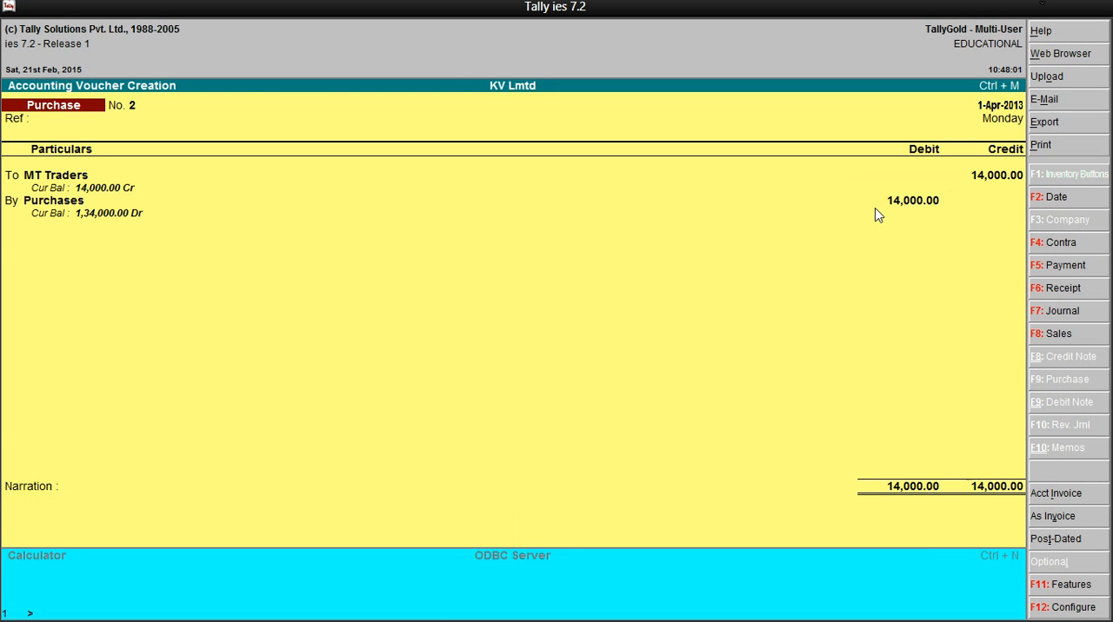
key("Return")
key("Return")
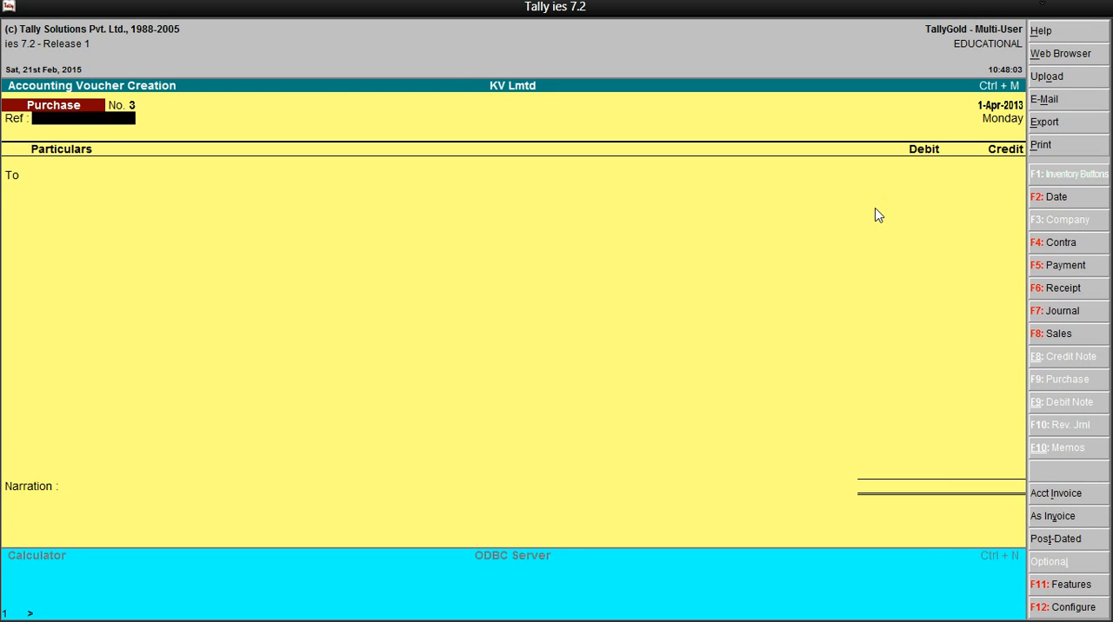
Check the remaining transaction dates in Snipping Tool, outlining the two 01-04-2013 dates with the pen, and return to Tally
left_click(1044, 6)
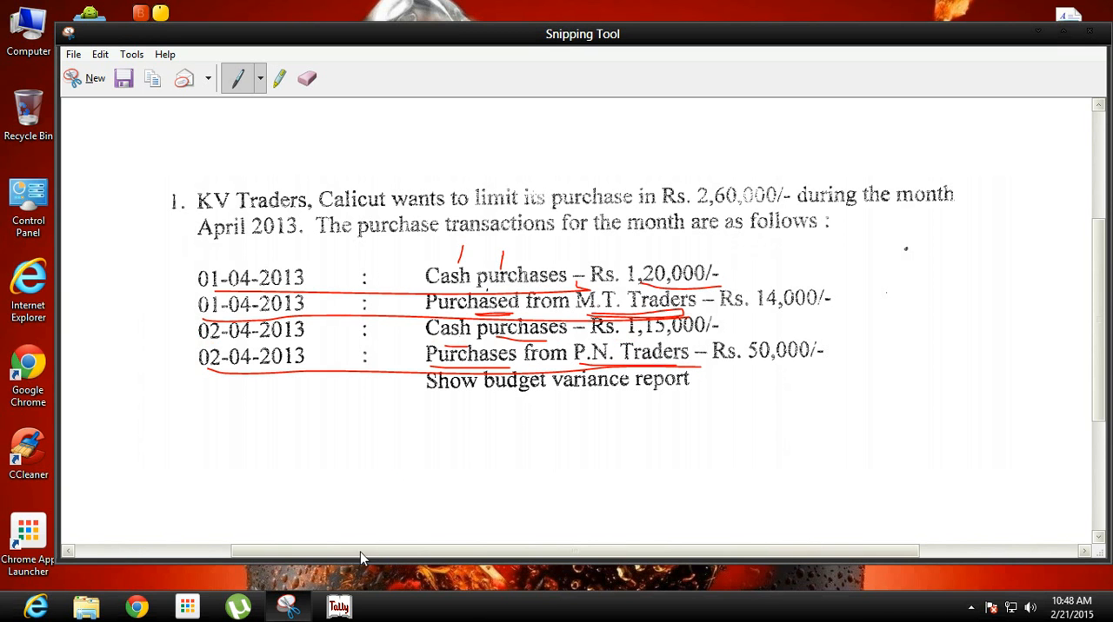
left_click(339, 607)
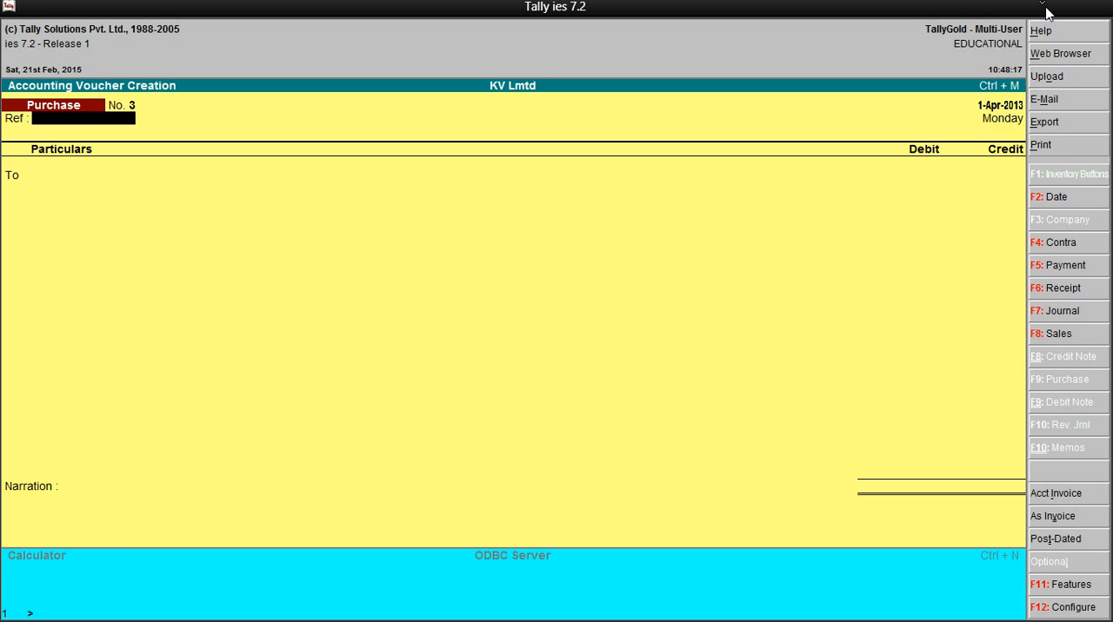
left_click(1048, 11)
mouse_move(193, 268)
left_mouse_down()
mouse_move(218, 265)
mouse_move(178, 315)
mouse_move(286, 318)
mouse_move(324, 300)
mouse_move(259, 261)
mouse_move(190, 266)
left_mouse_up()
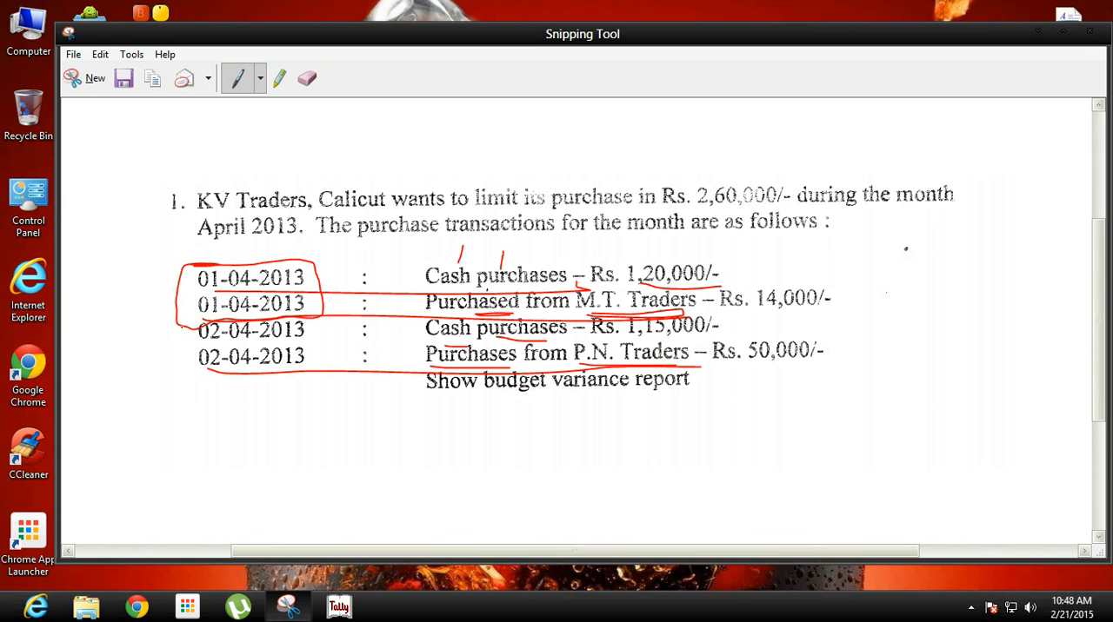
mouse_move(181, 330)
left_mouse_down()
mouse_move(185, 379)
mouse_move(254, 389)
mouse_move(325, 363)
mouse_move(311, 324)
mouse_move(185, 323)
mouse_move(181, 339)
left_mouse_up()
left_click(339, 606)
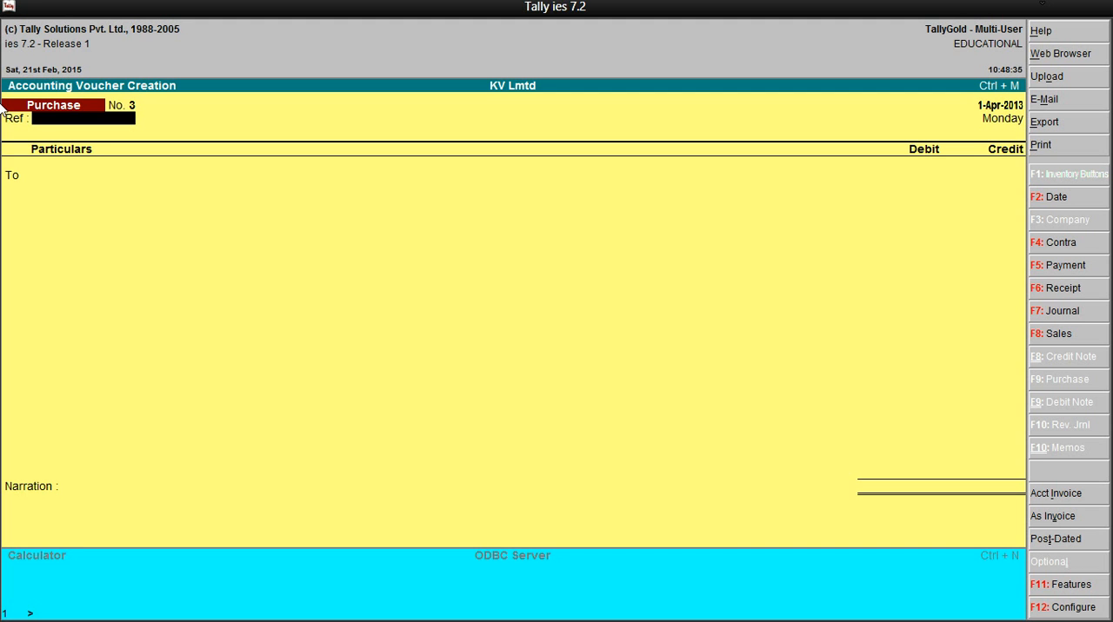
Set the voucher date of the third purchase voucher to 2-4-2013
key("F2")
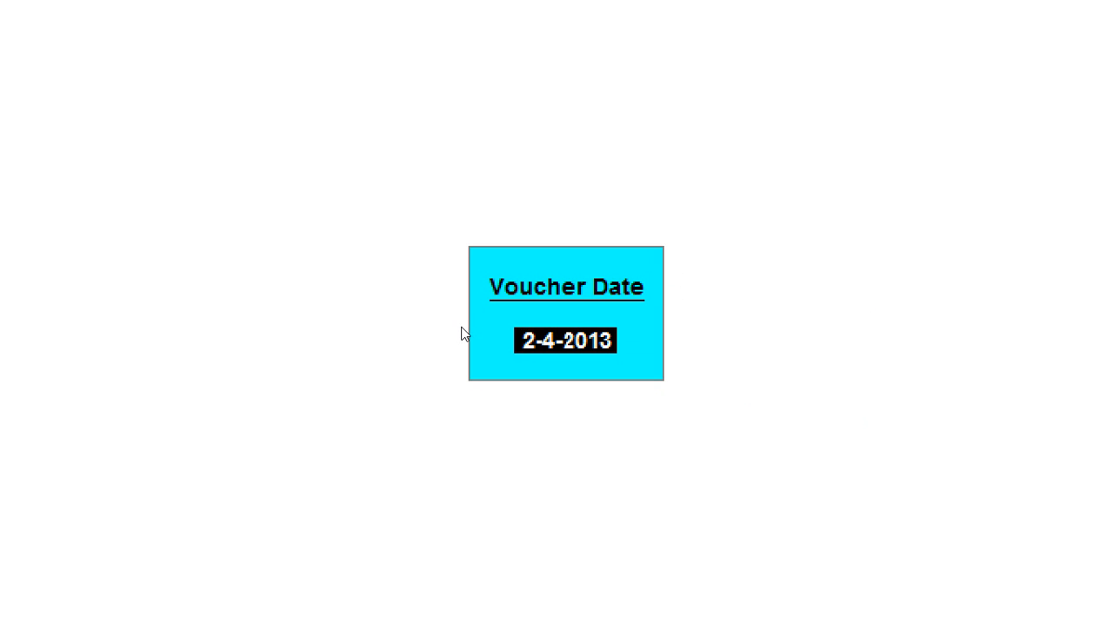
type("2-")
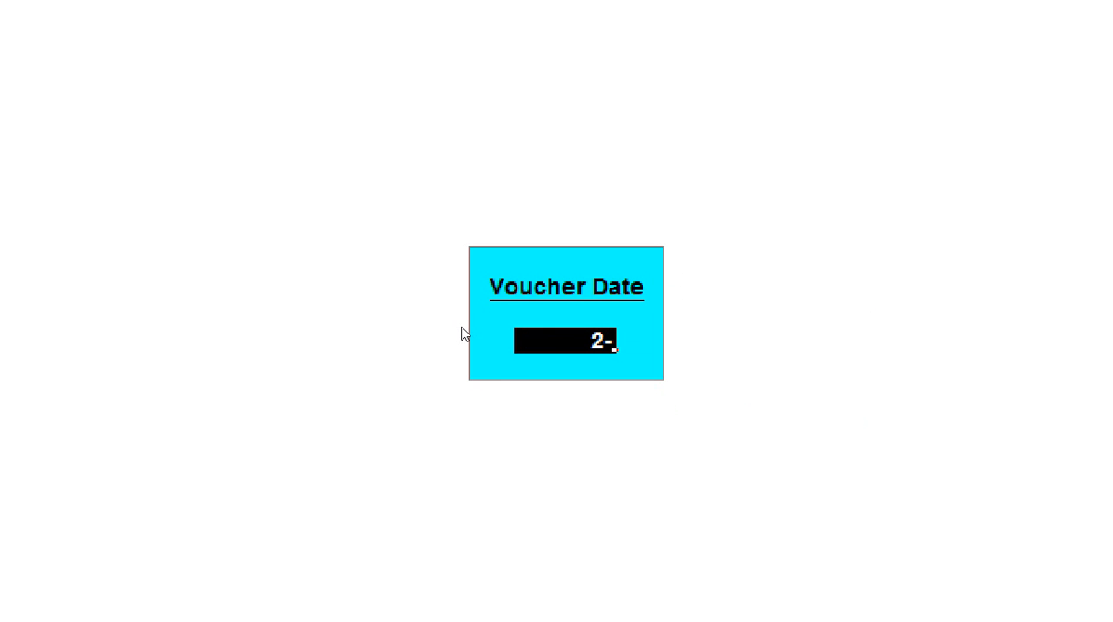
type("4-2013")
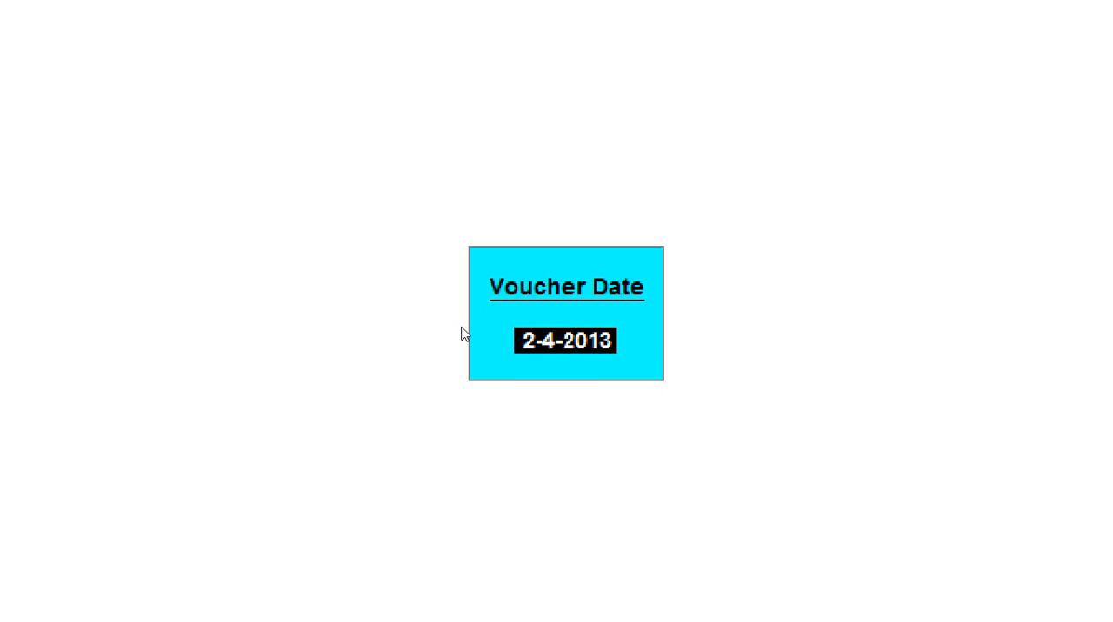
key("Return")
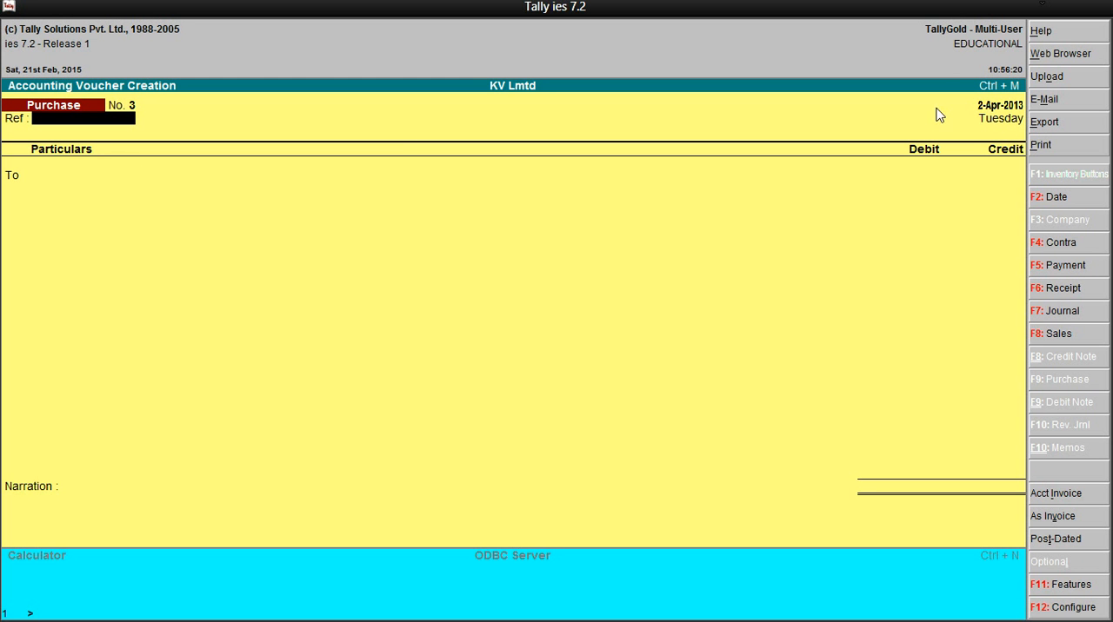
Underline the 02-04-2013 cash purchase of Rs. 1,15,000 with the pen in Snipping Tool and return to Tally
left_click(1058, 10)
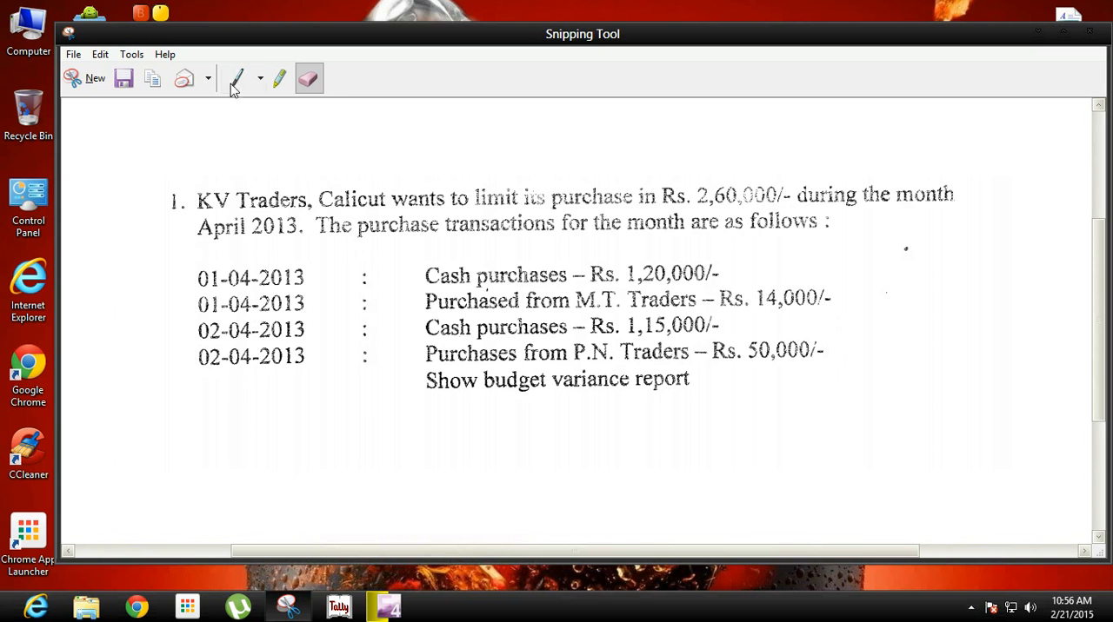
left_click(237, 80)
left_click_drag(200, 345, 718, 331)
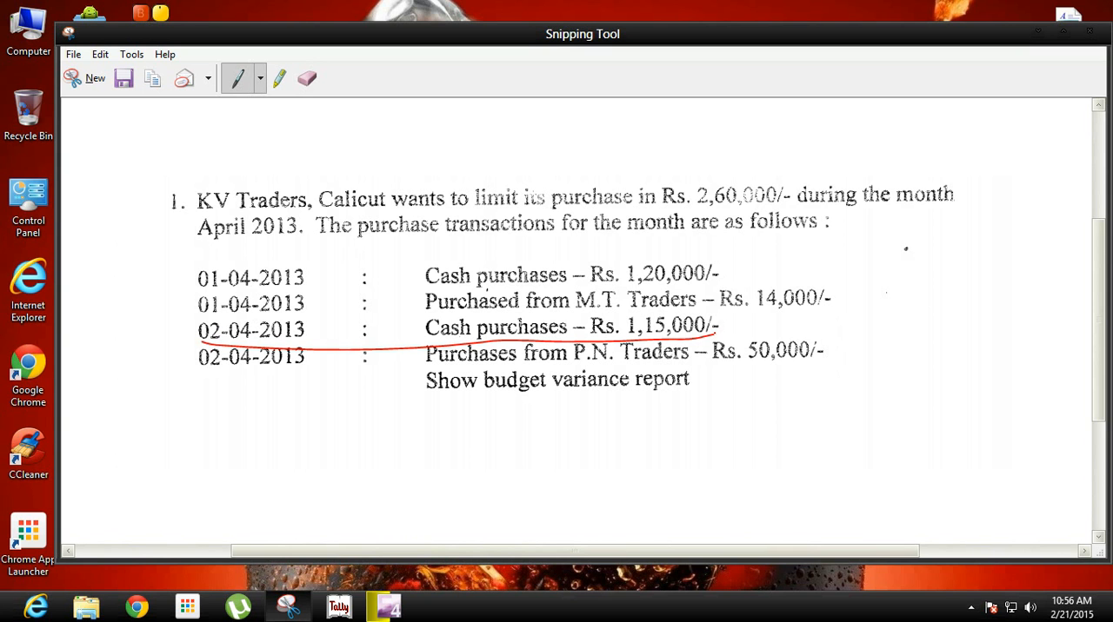
mouse_move(340, 608)
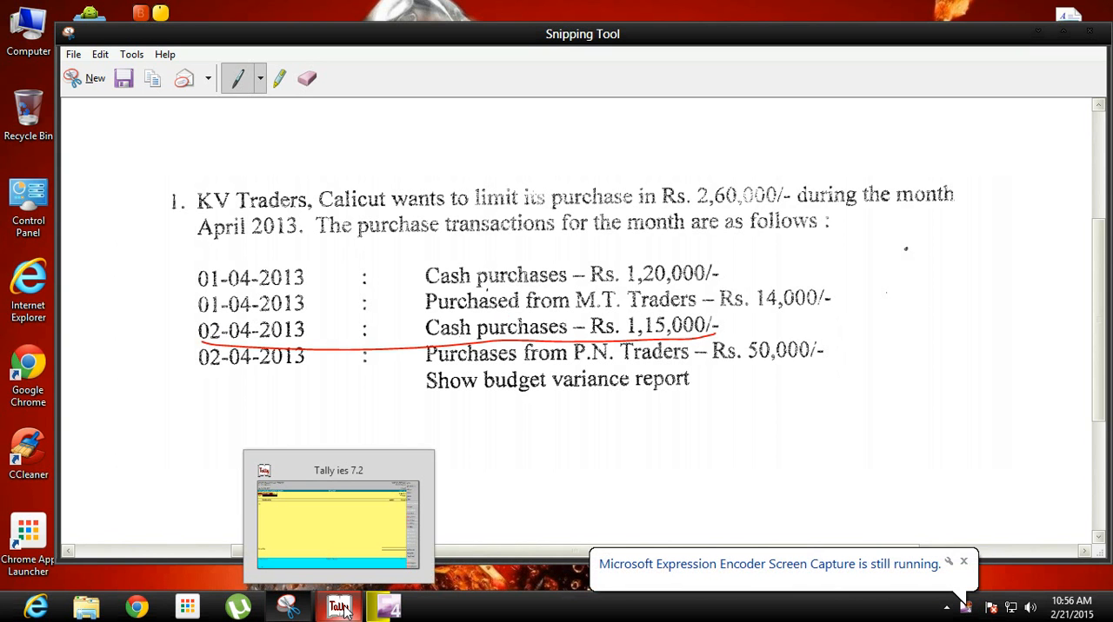
left_click(345, 608)
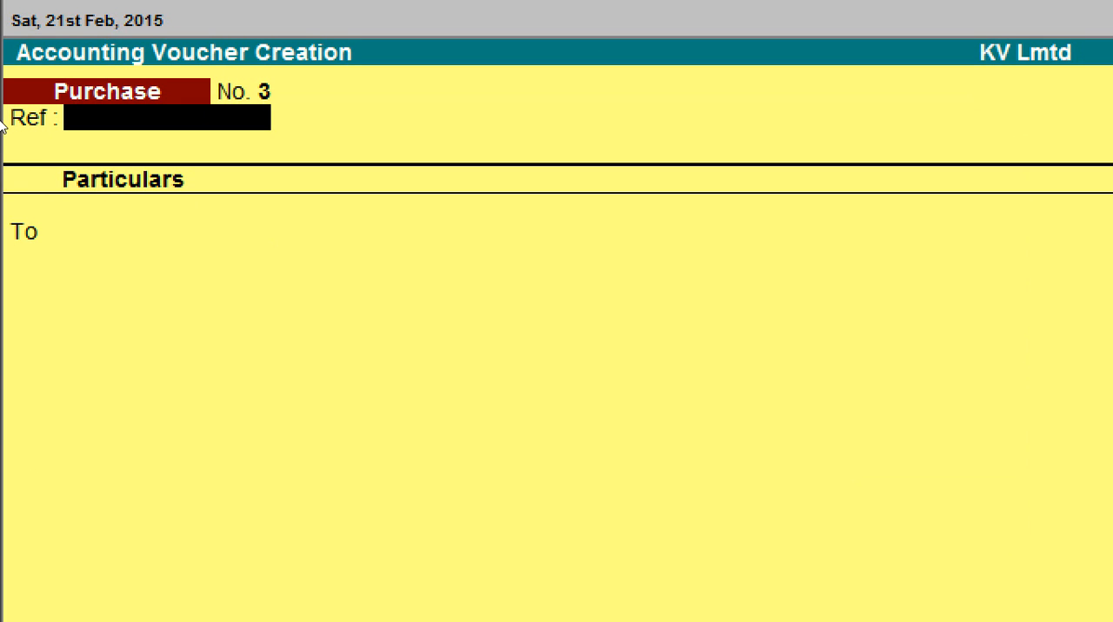
Leave the reference blank in the 2-Apr-2013 purchase voucher and credit Cash with 115000
key("Return")
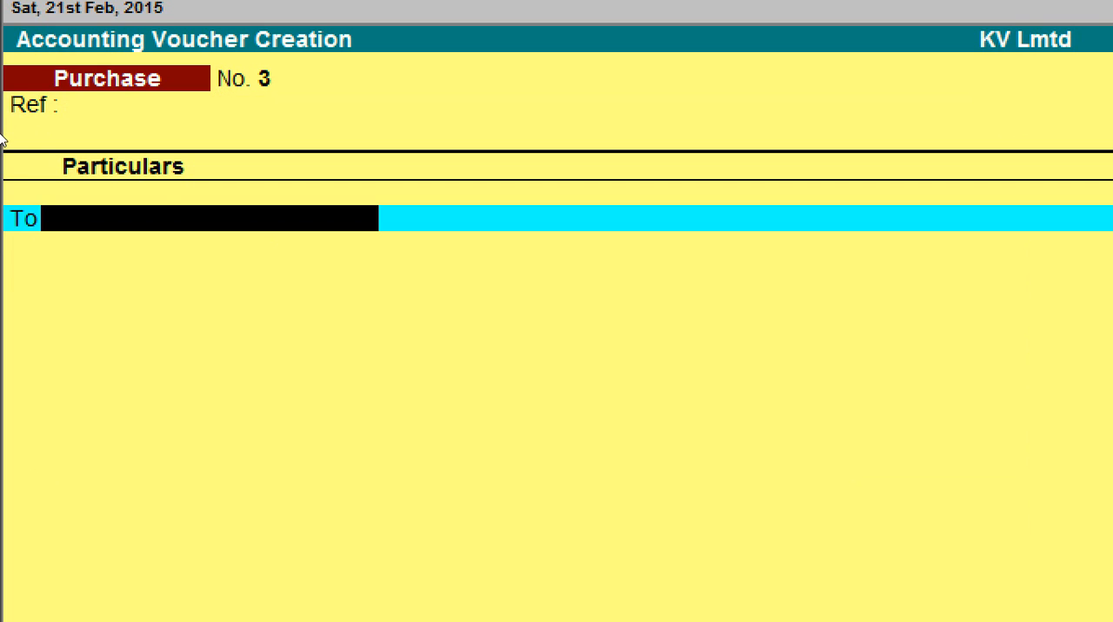
type("C")
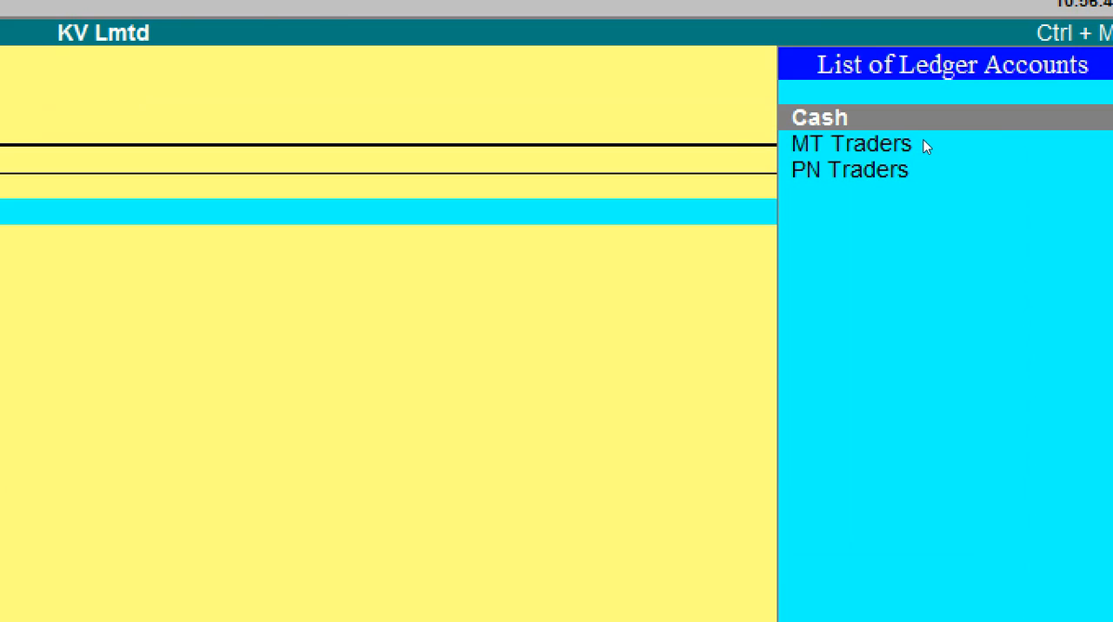
key("Return")
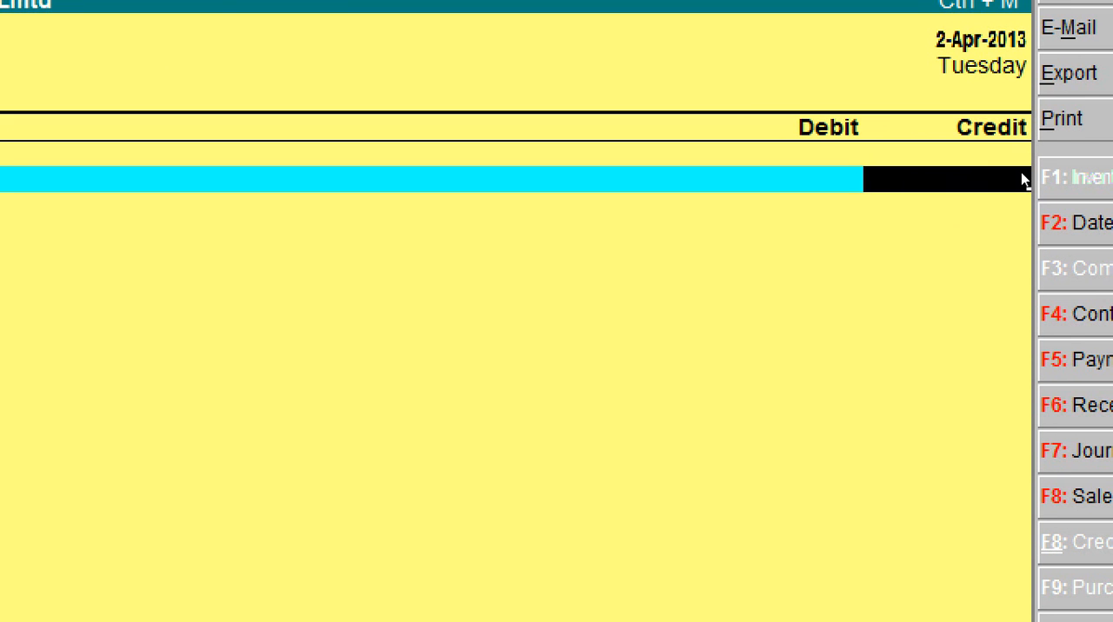
type("115000")
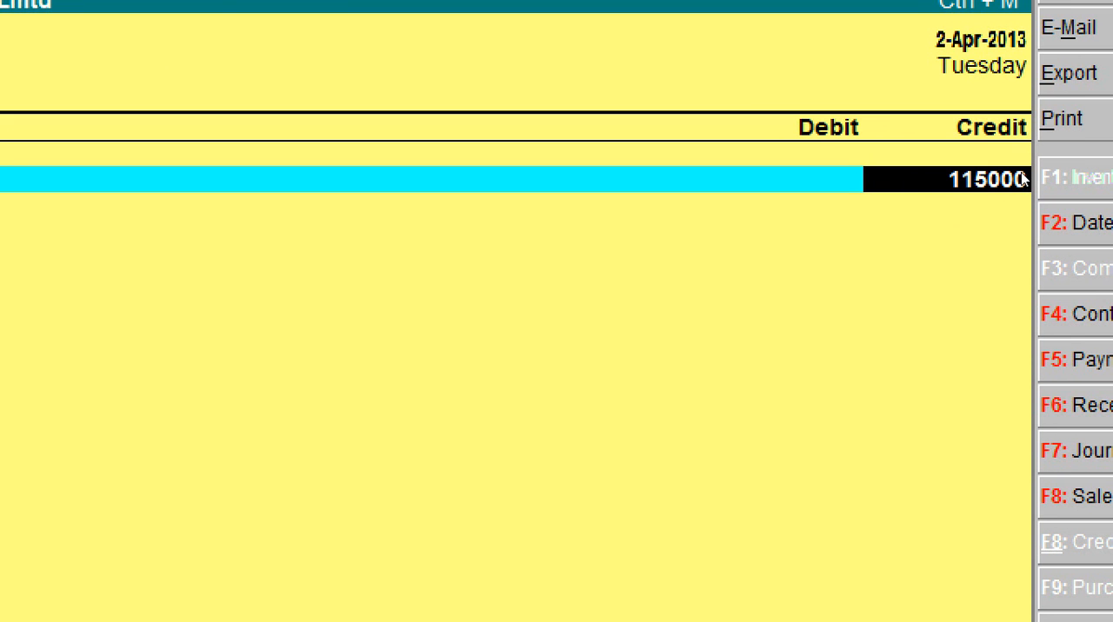
key("Return")
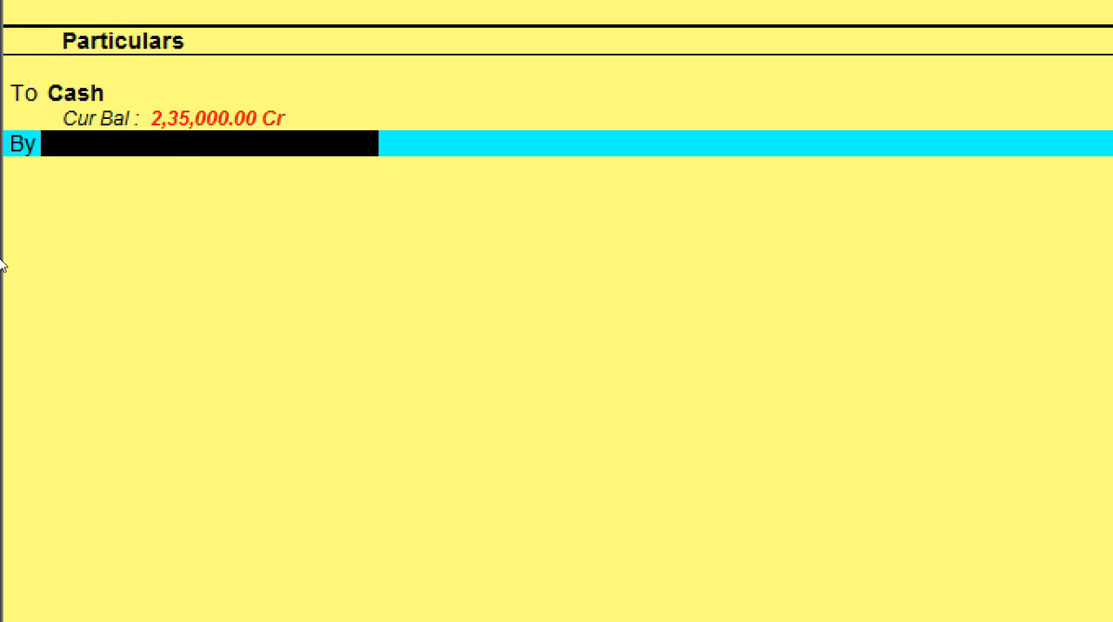
Debit the Purchases ledger with 1,15,000.00 and save the second cash purchase voucher without a narration
type("Pu")
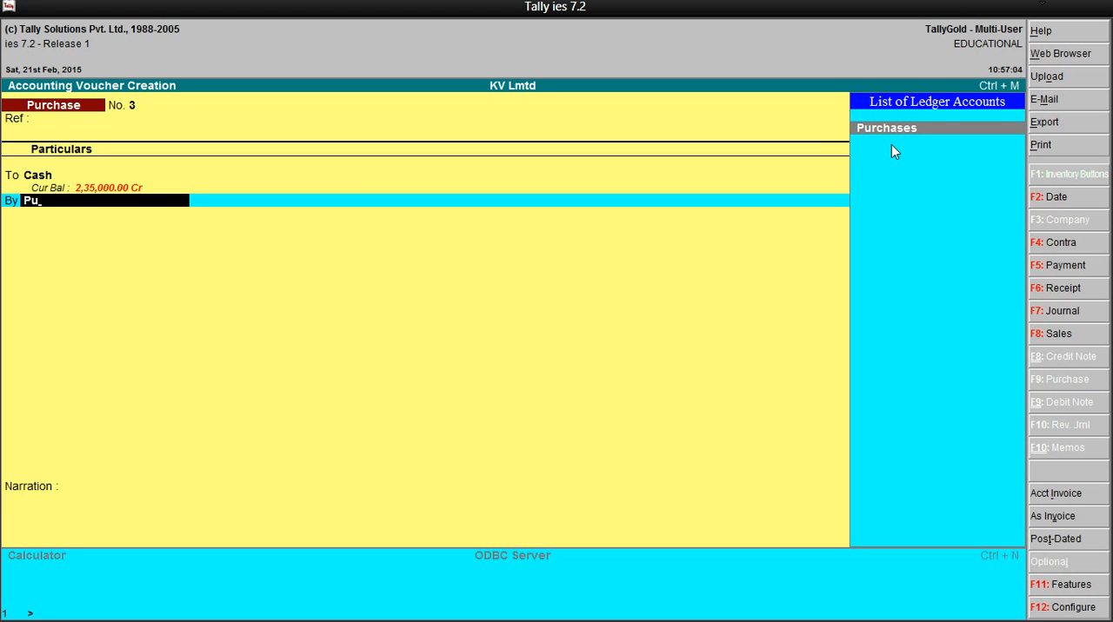
key("Return")
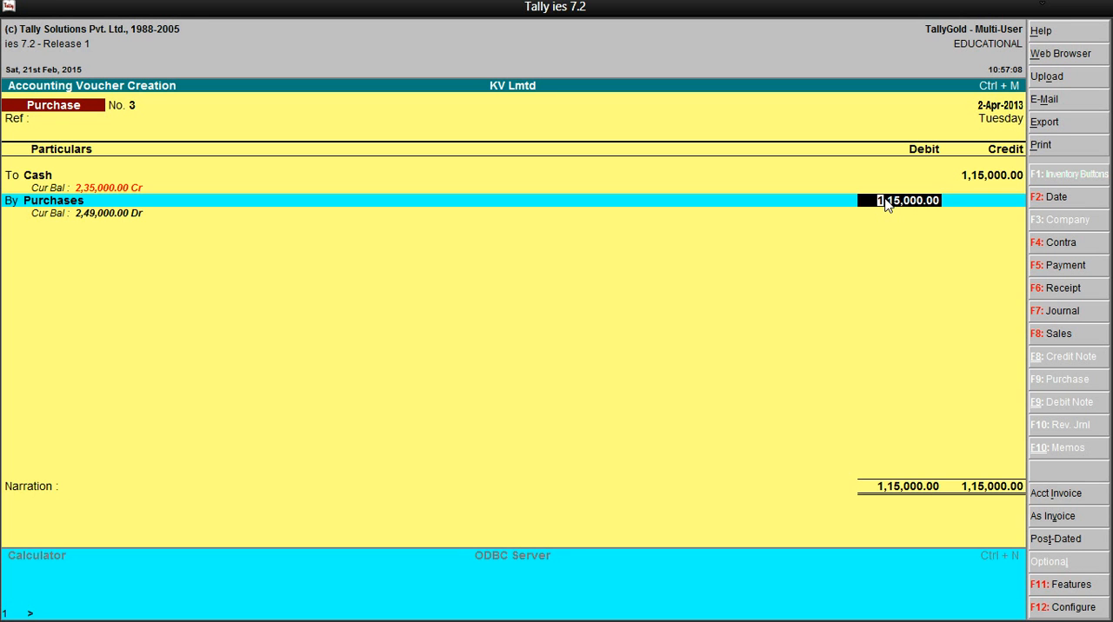
key("Return")
key("Return")
key("Return")
Underline the 02-04-2013 purchase from P.N. Traders in Snipping Tool, return to Tally, and leave the new voucher's reference blank
left_click(1055, 12)
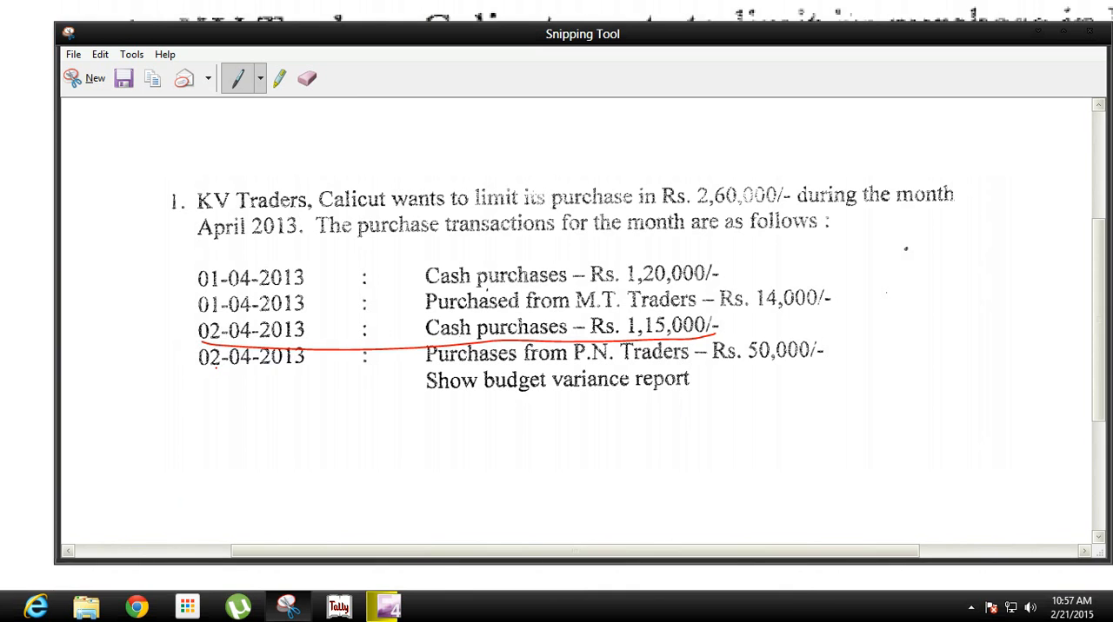
left_click_drag(205, 366, 304, 365)
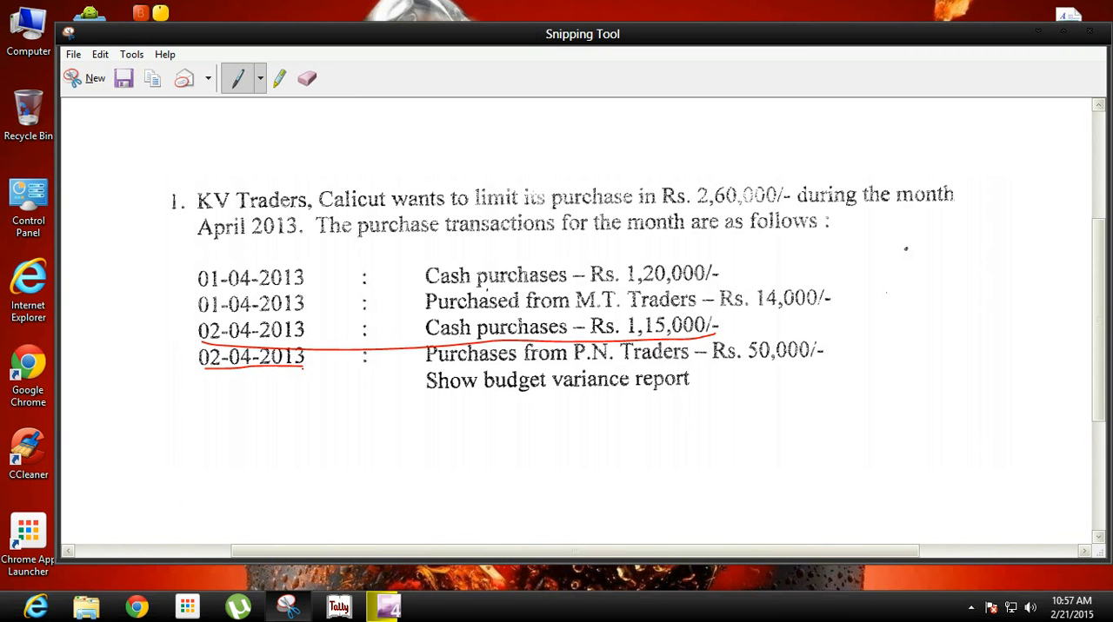
left_click_drag(426, 370, 835, 360)
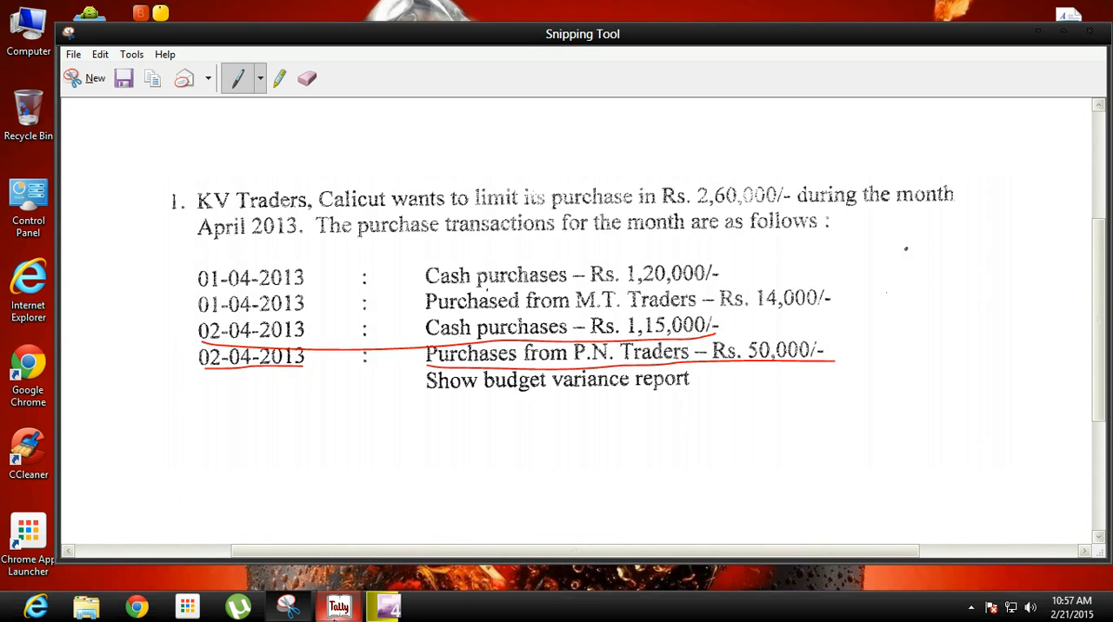
left_click(337, 606)
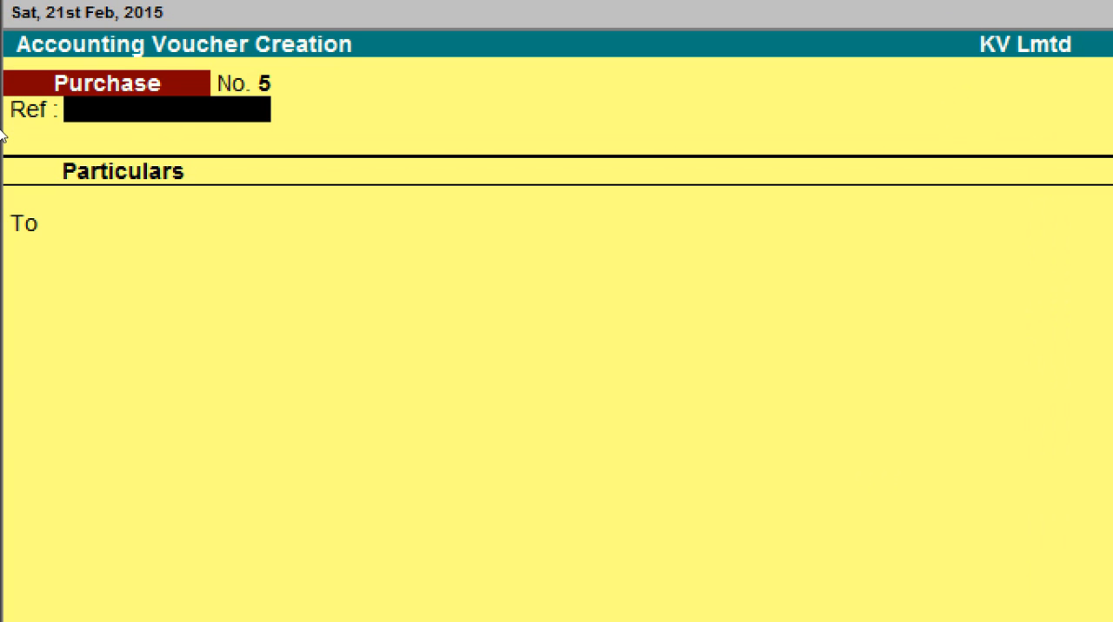
key("Return")
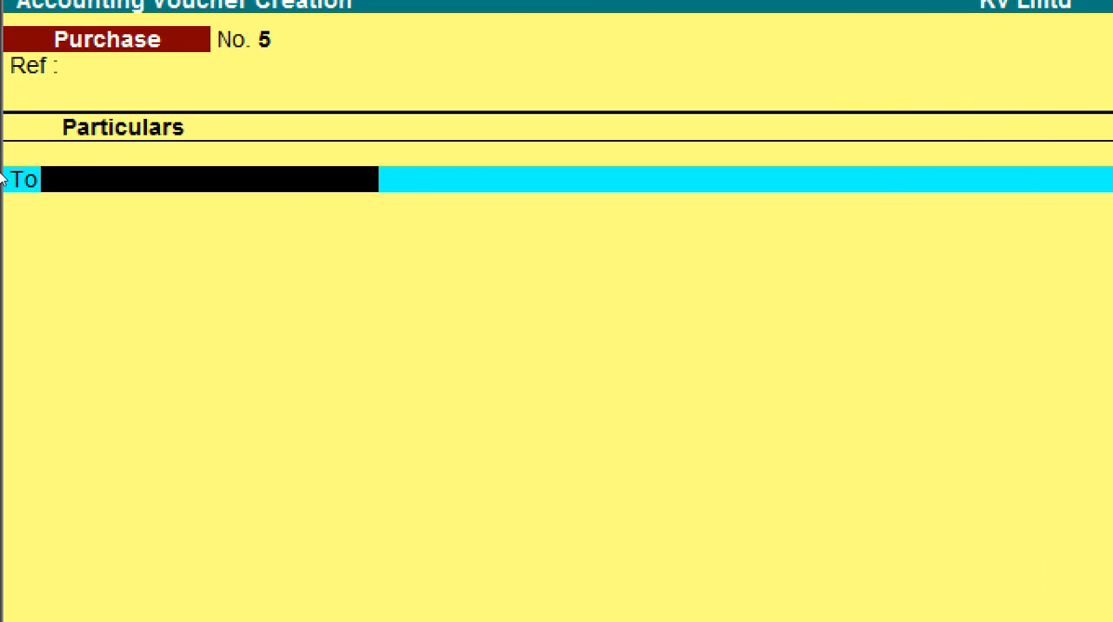
Credit the PN Traders ledger with 50000 in the 2-Apr-2013 purchase voucher
type("P")
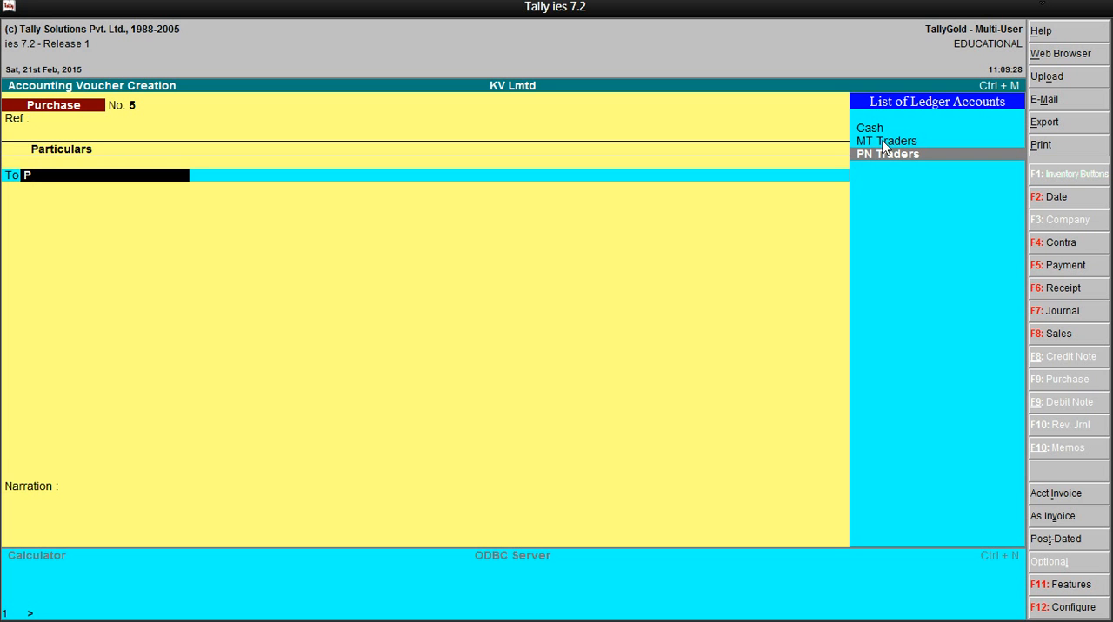
key("Return")
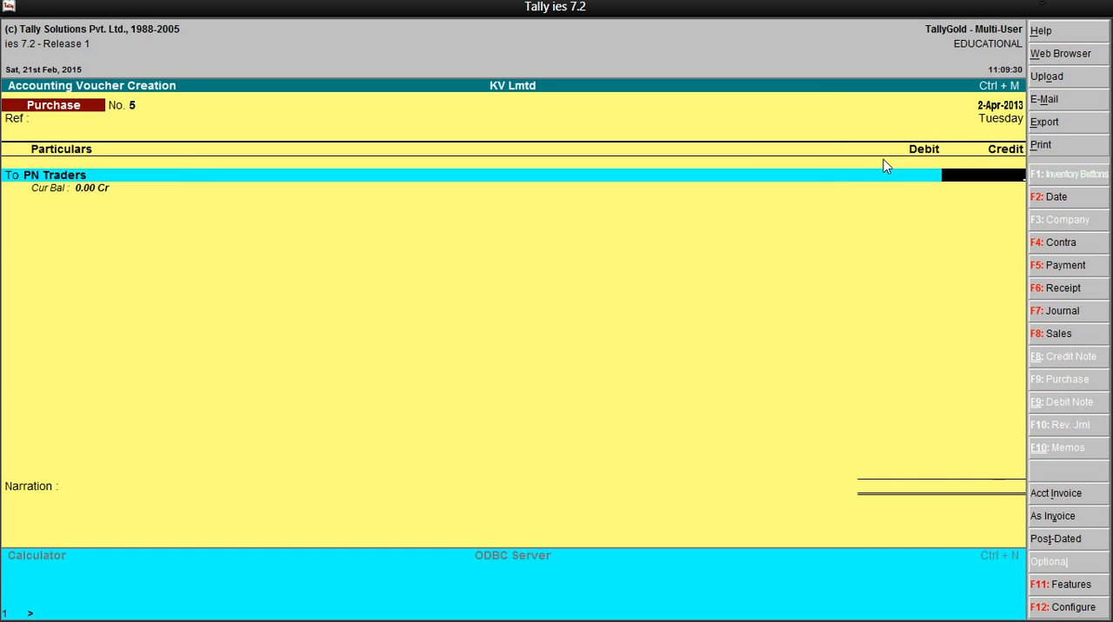
type("50000")
key("Return")
key("Return")
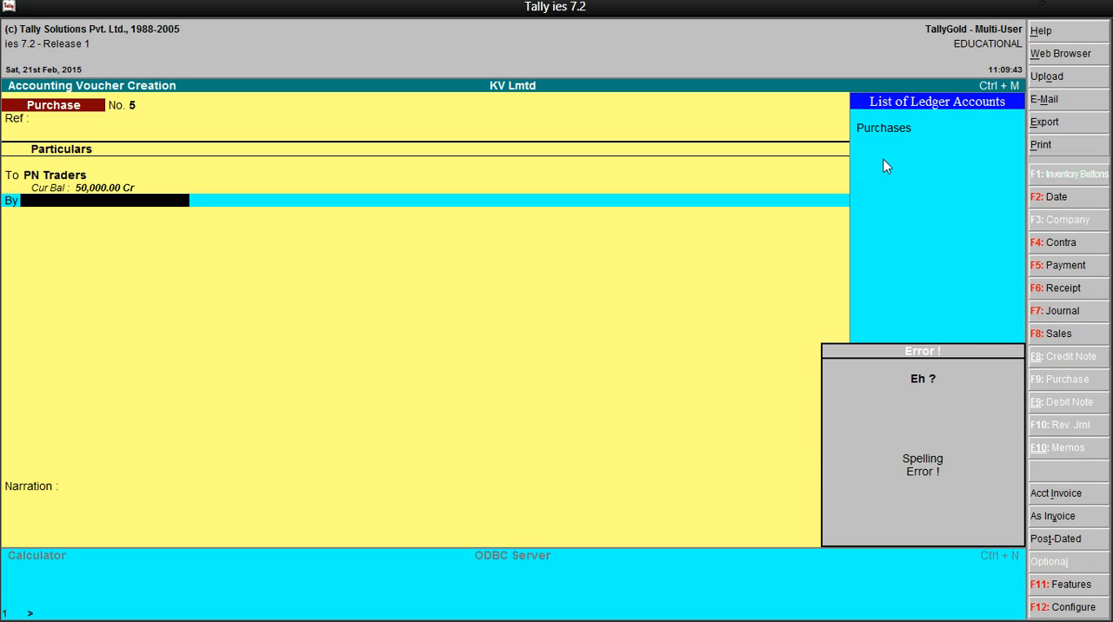
Debit the Purchases ledger with 50,000.00, save the voucher without a narration, and quit voucher creation
type("P")
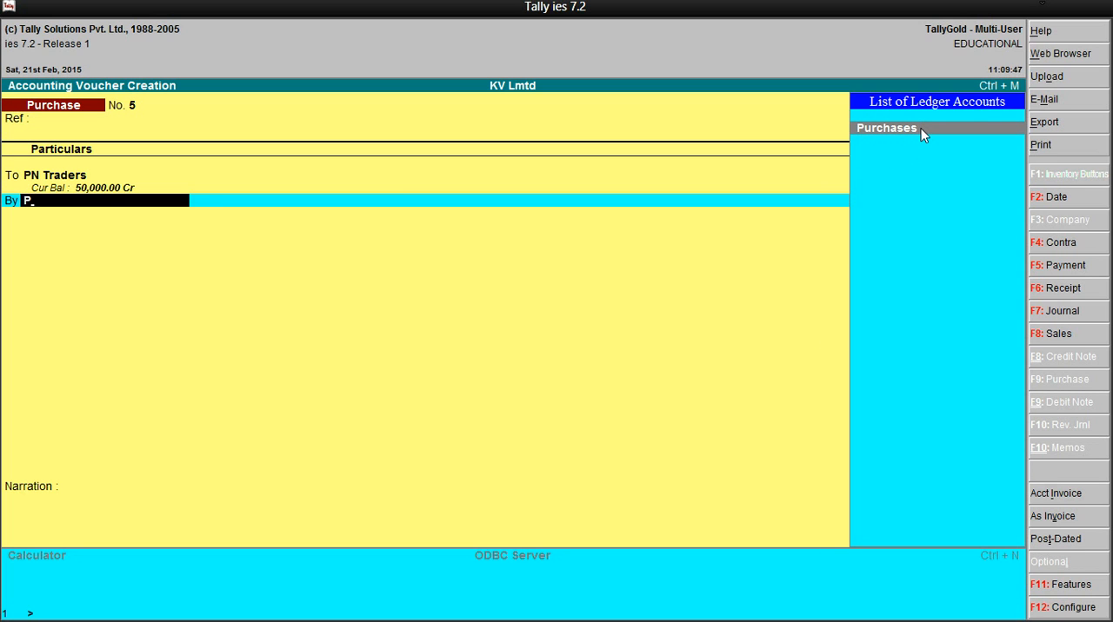
key("Return")
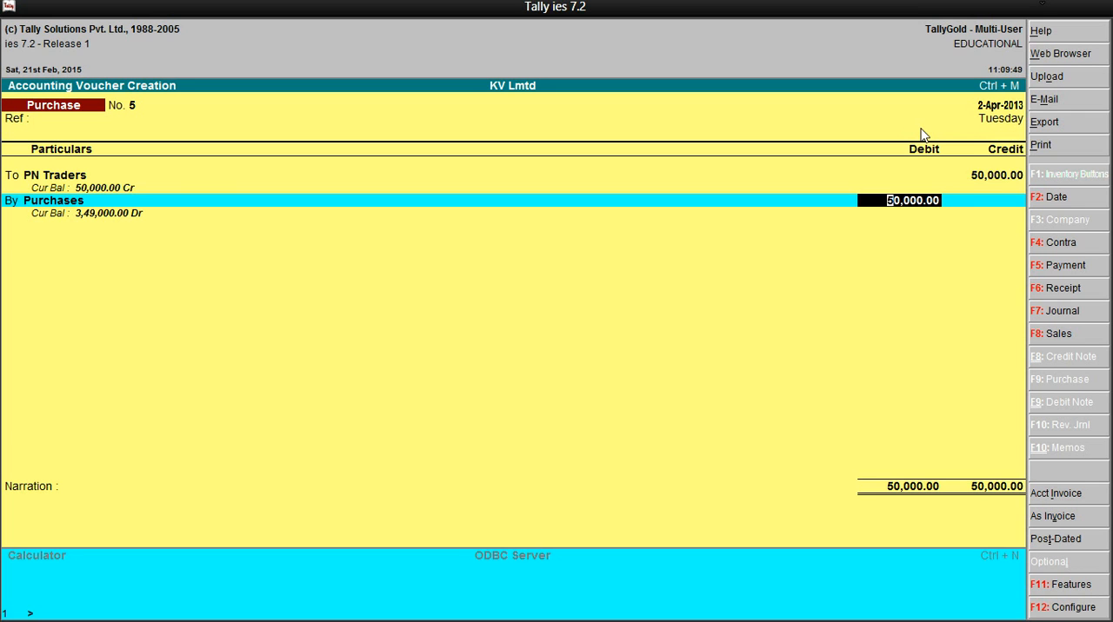
key("Return")
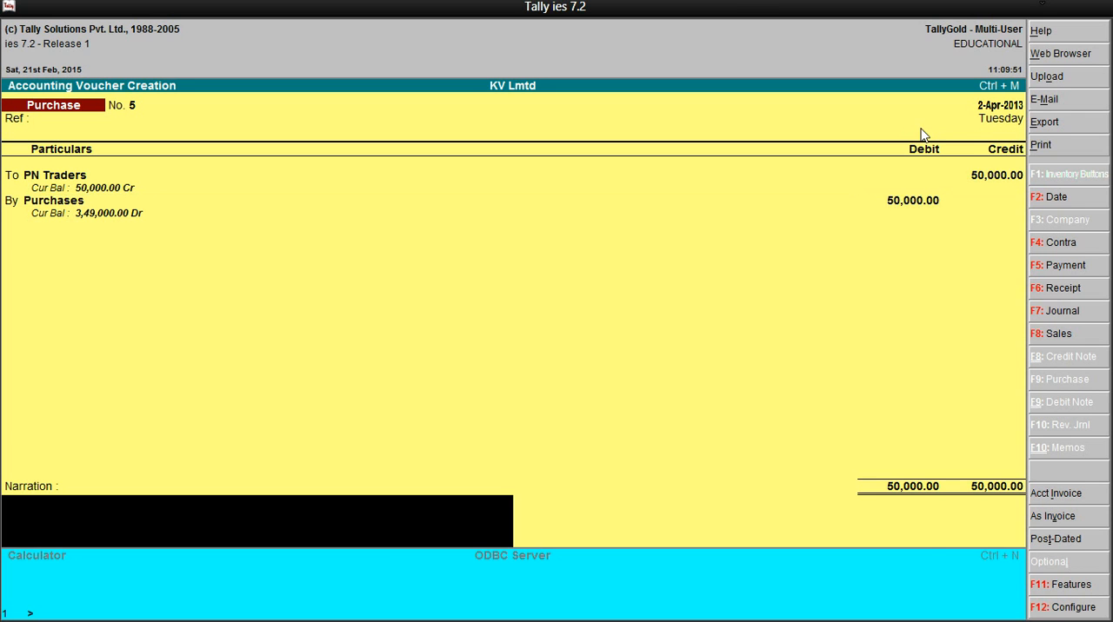
key("Return")
key("Return")
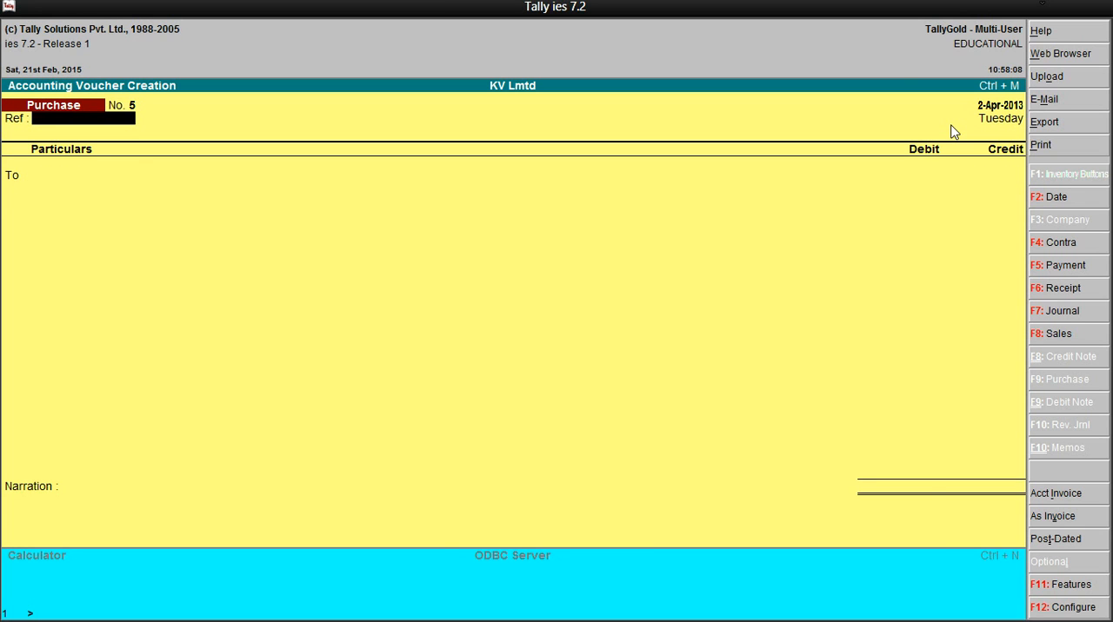
key("Escape")
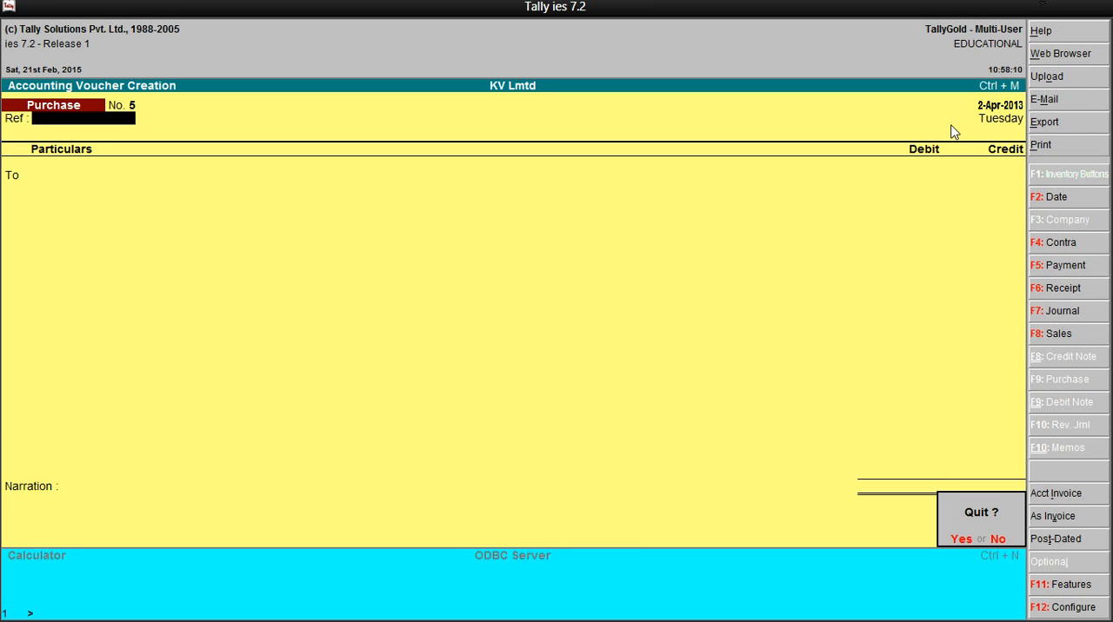
key("y")
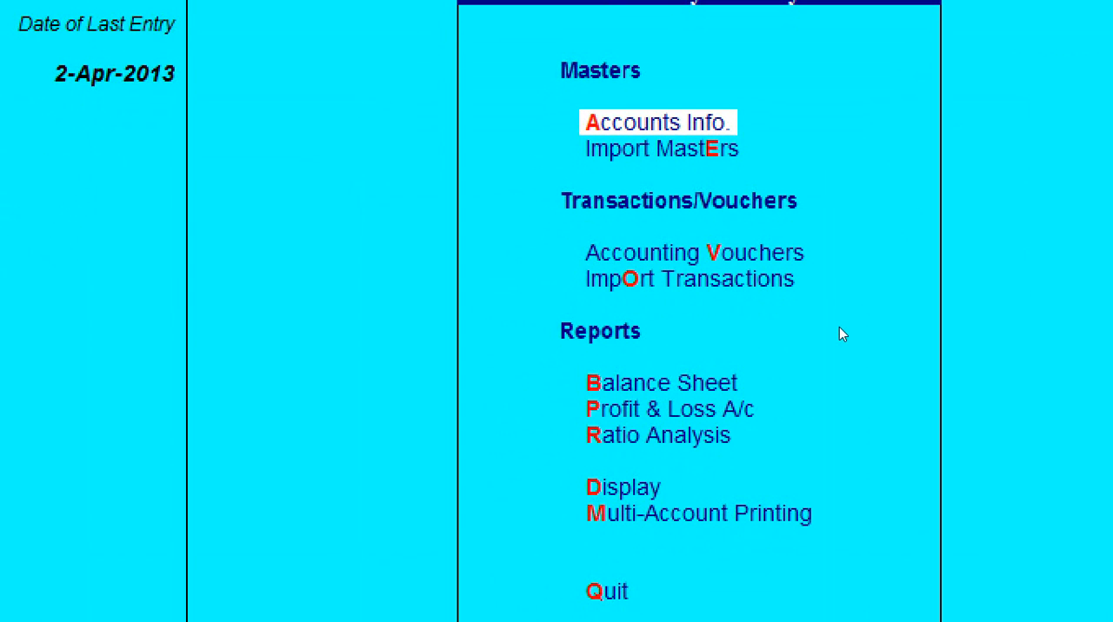
Open the Profit & Loss A/c and drill down through Purchase Accounts to the Purchases ledger's monthly summary
key("Down")
key("Down")
key("Down")
key("Down")
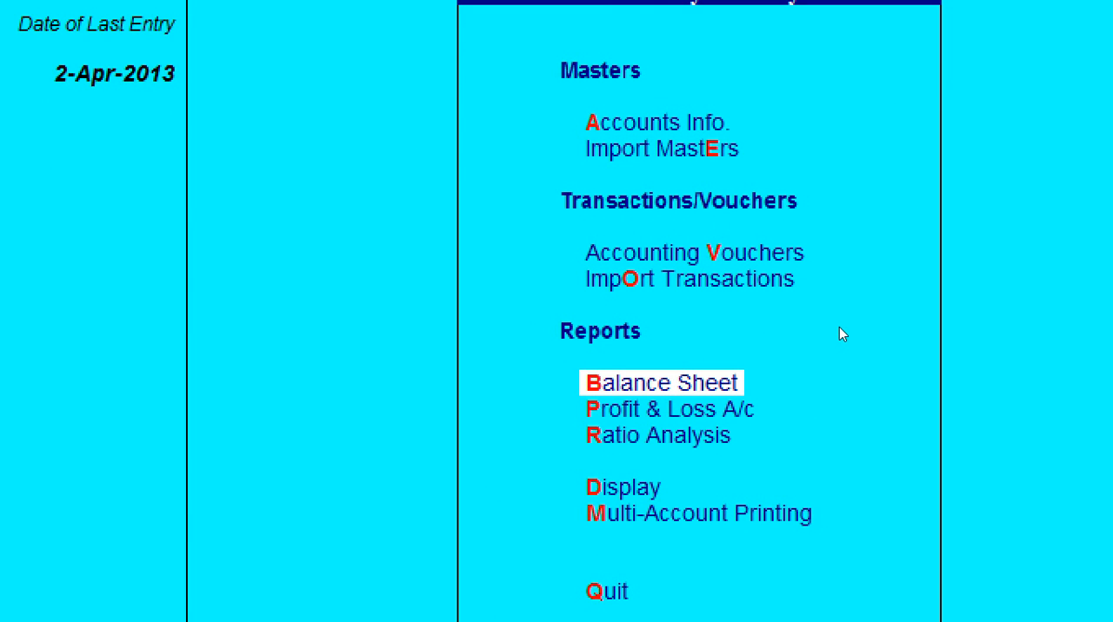
key("Down")
key("Return")
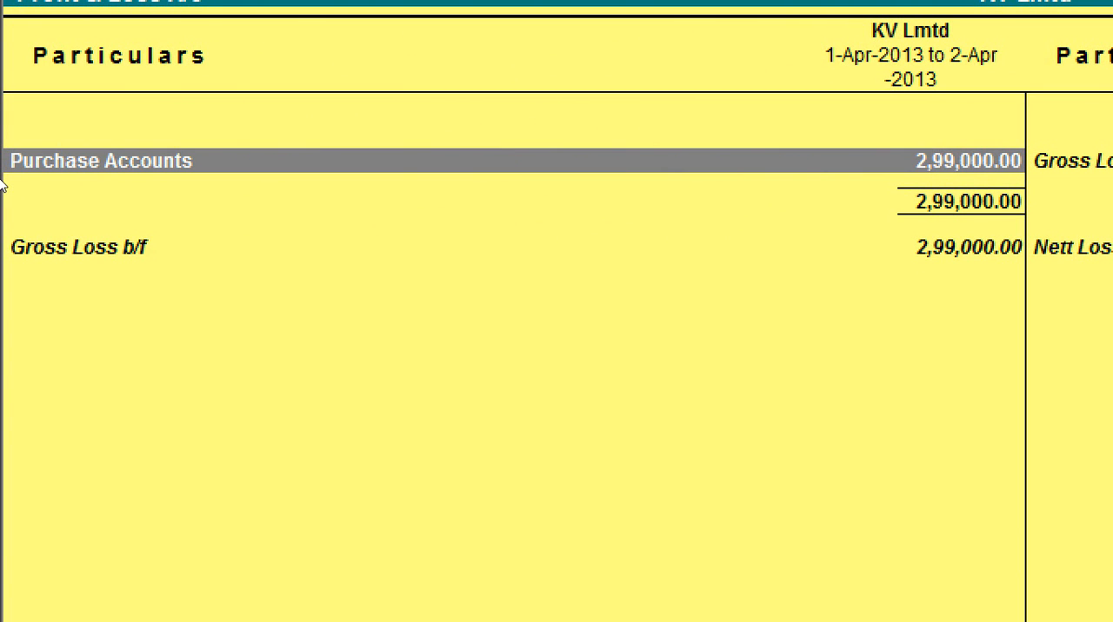
key("Return")
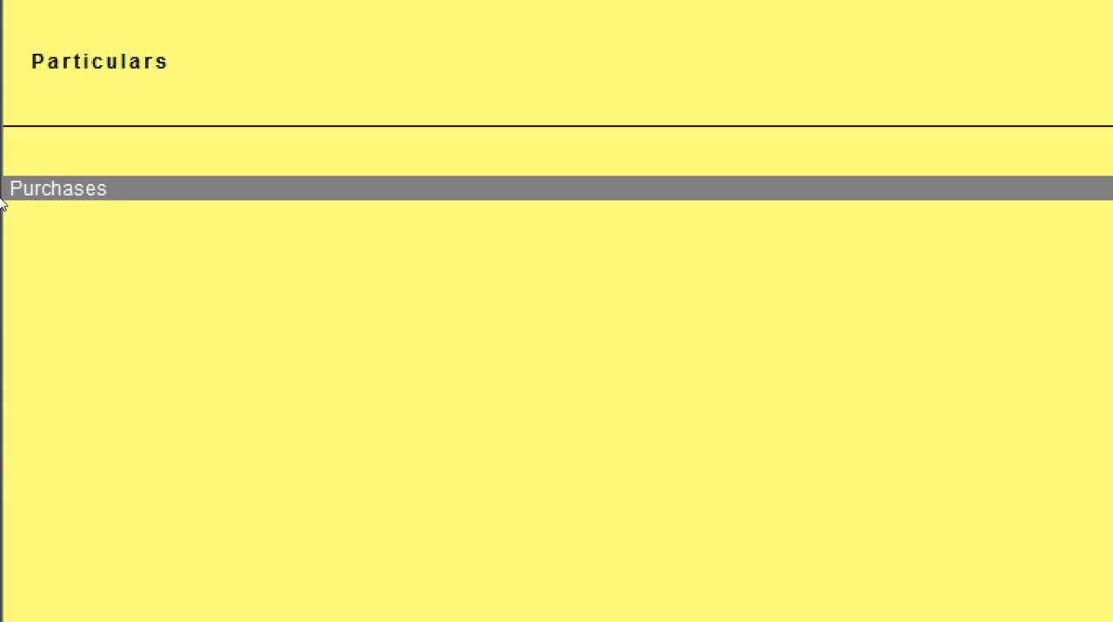
key("Return")
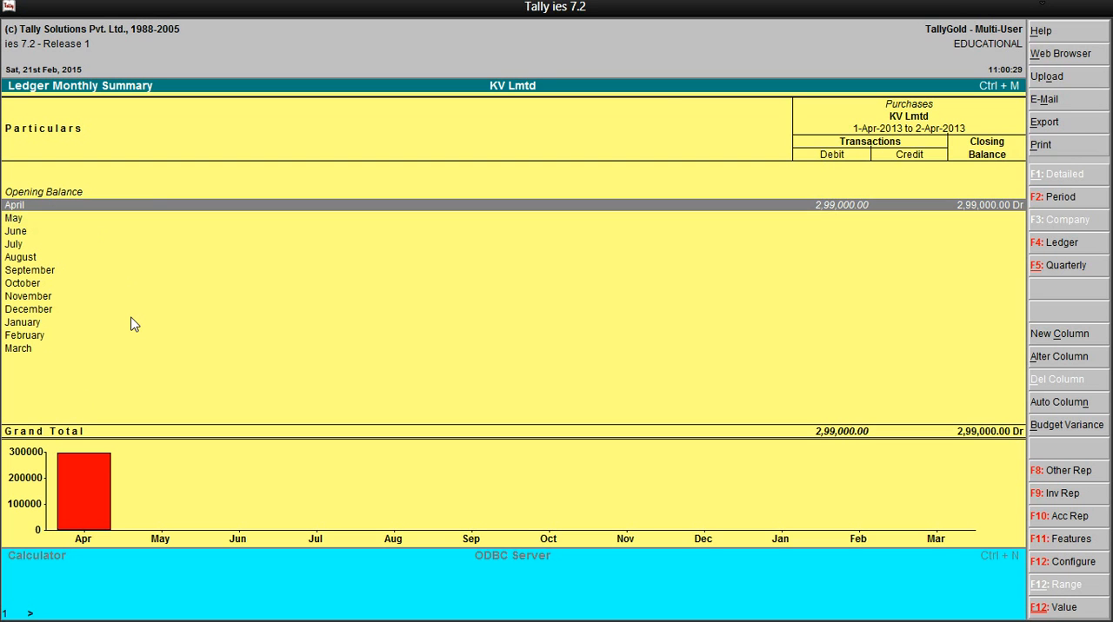
Start a new column in the Purchase Accounts group summary covering 1-4-2013 to 1-5-2013, checking the exercise text in Snipping Tool
key("alt+c")
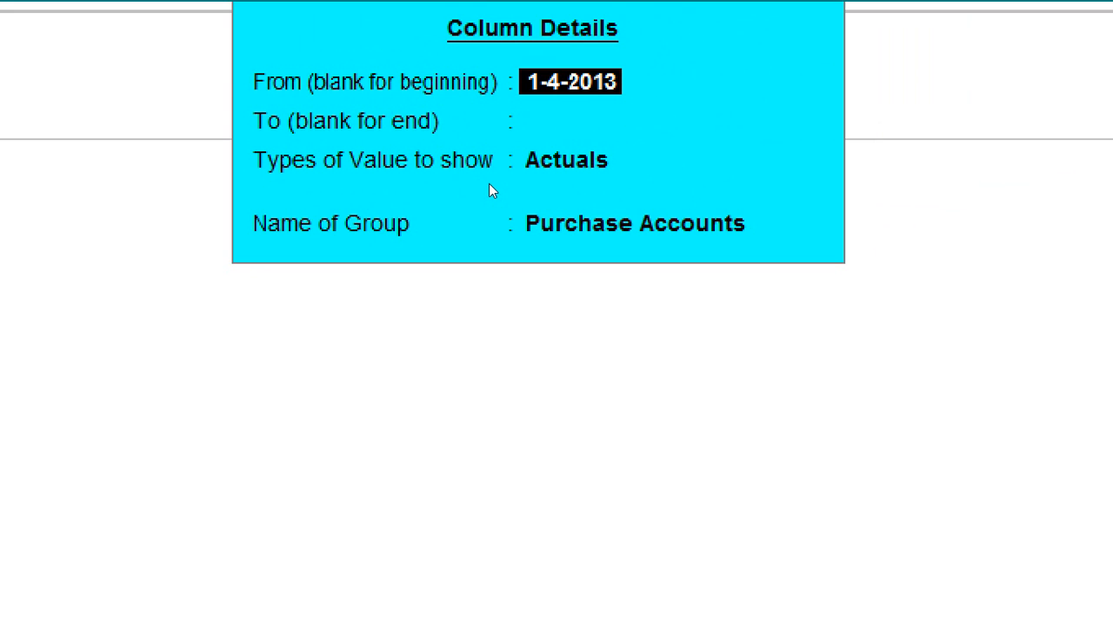
key("Return")
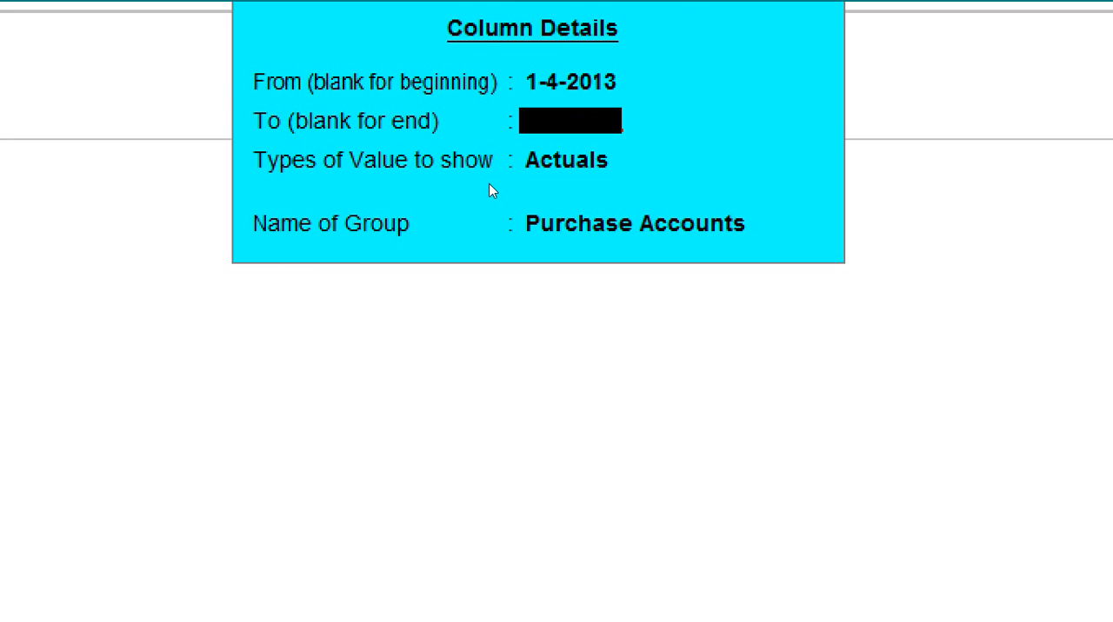
type("1-5-2013")
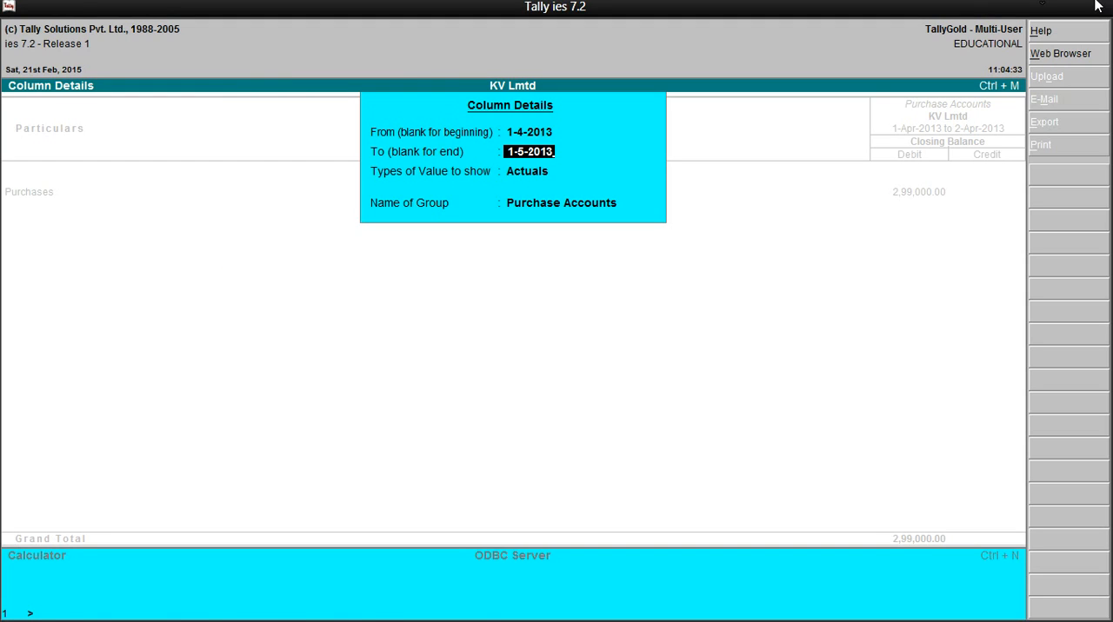
left_click(1048, 7)
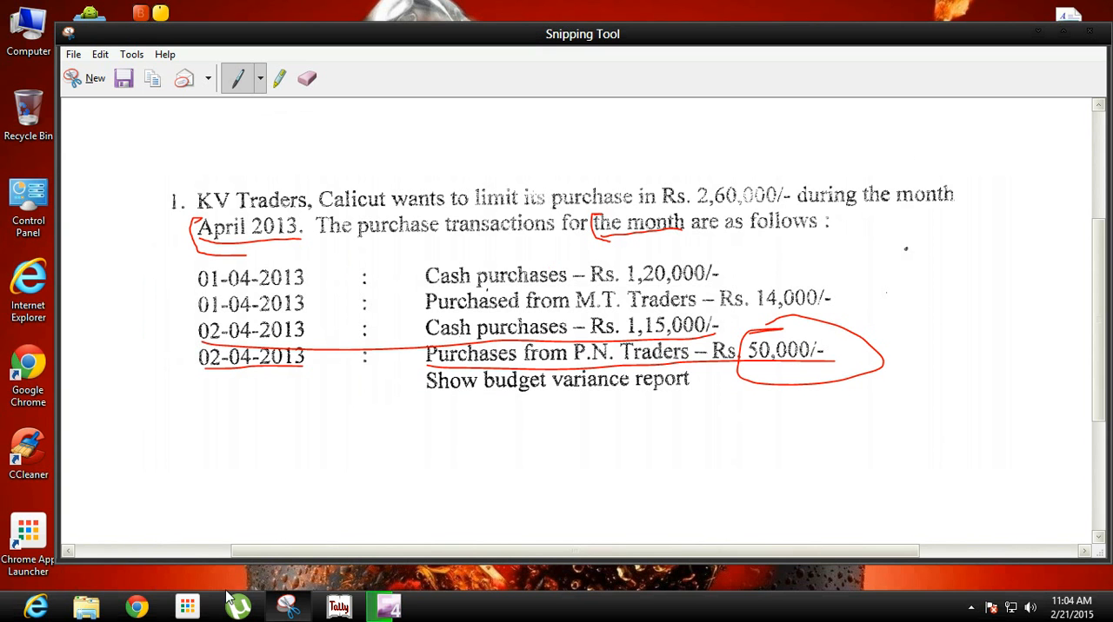
left_click(339, 612)
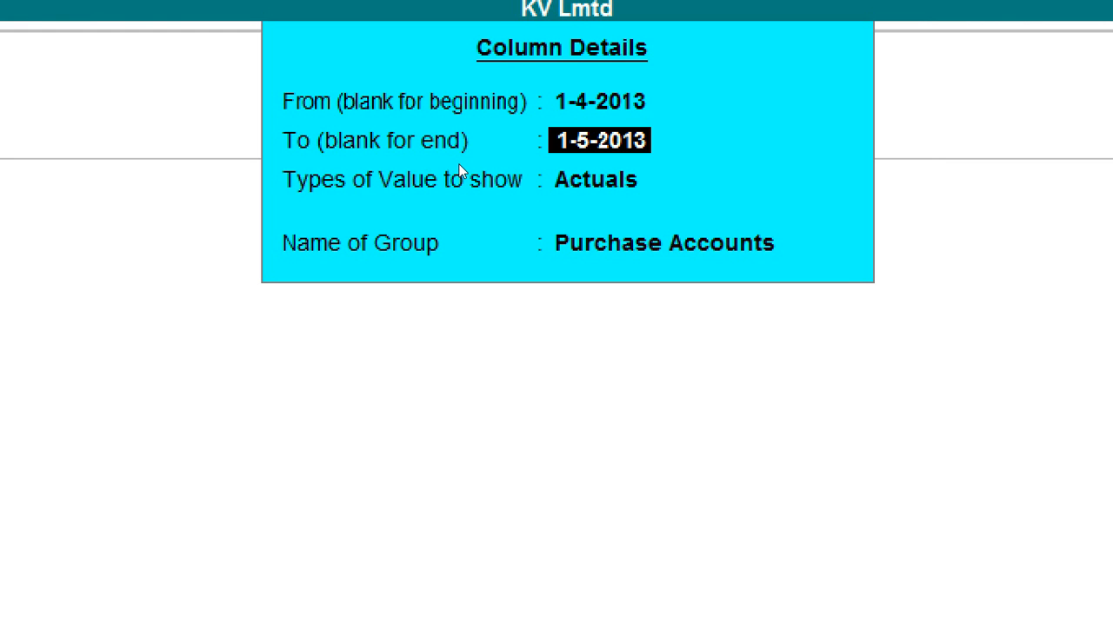
key("Return")
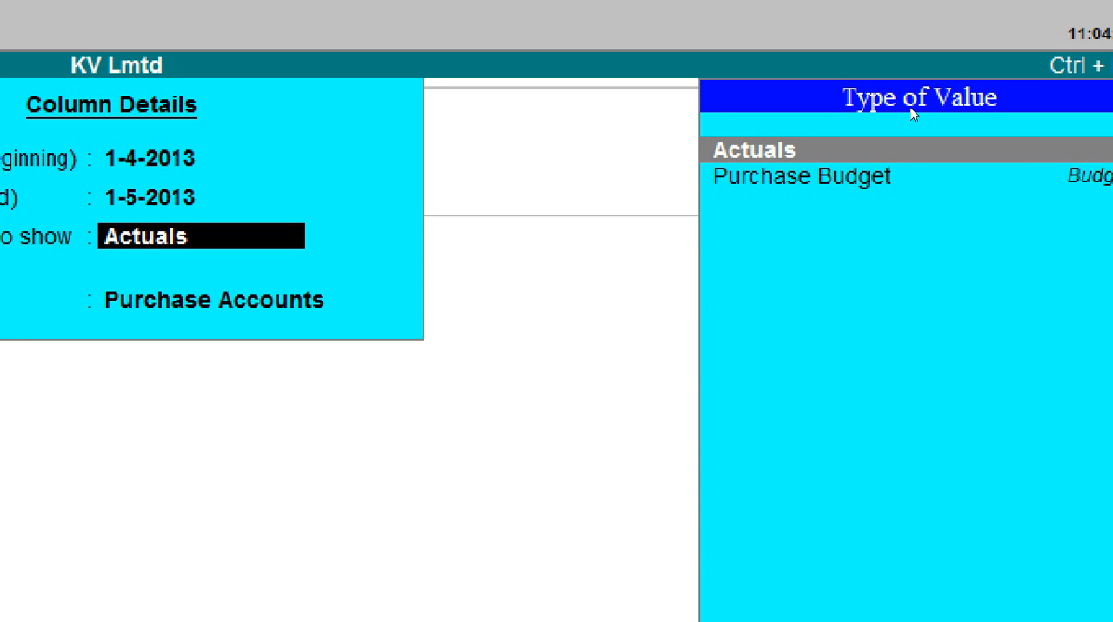
Make the new column show Purchase Budget values with variance for the Purchase Accounts group and accept it
key("Down")
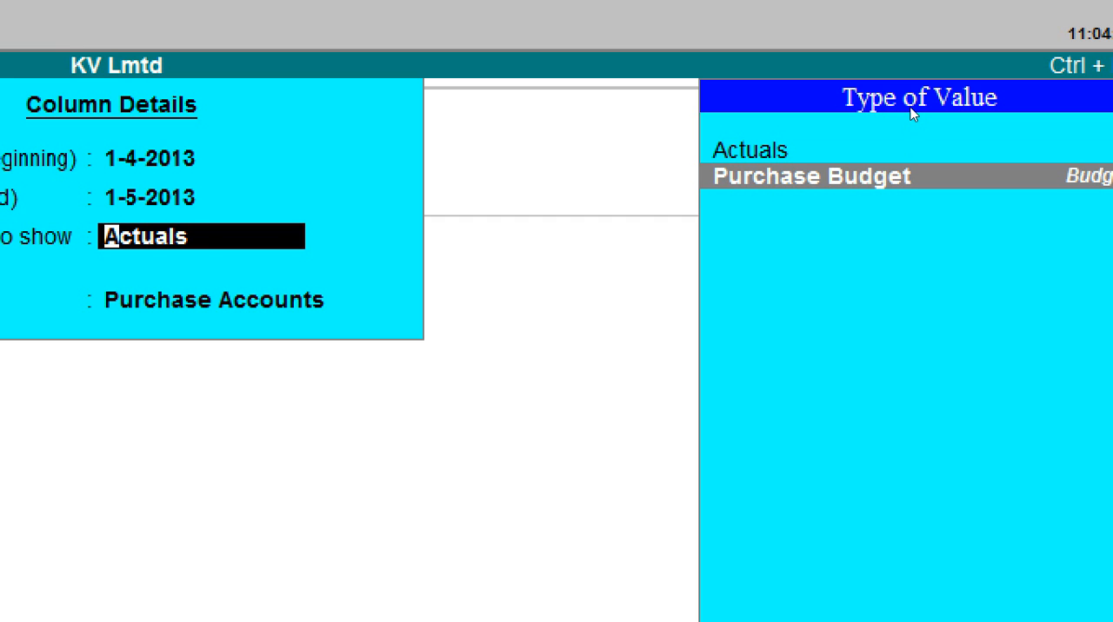
key("Return")
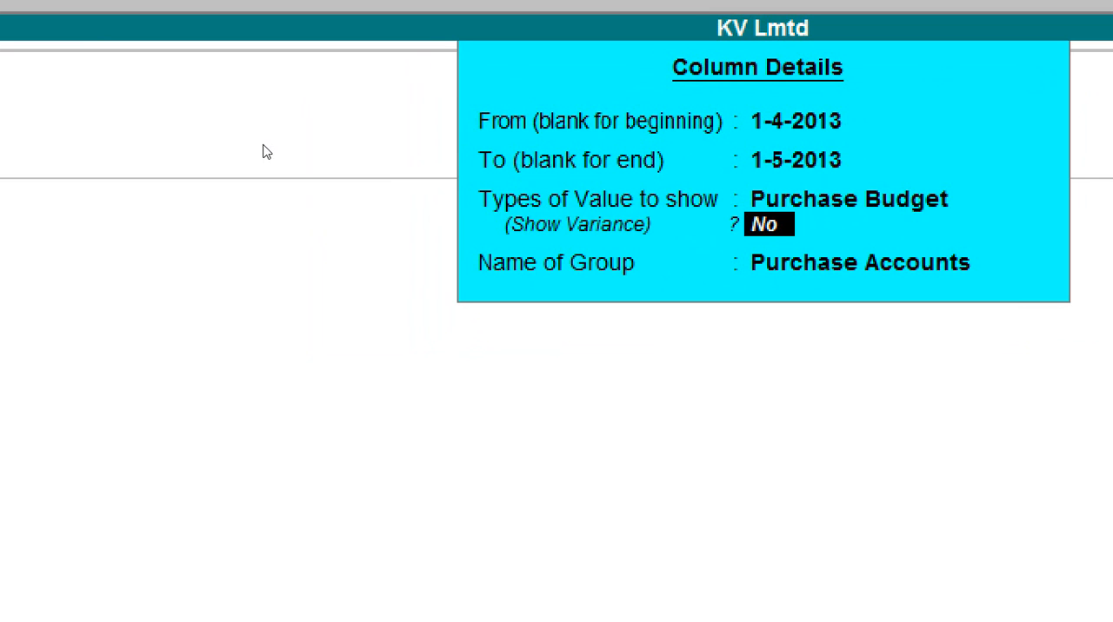
type("yes")
key("Return")
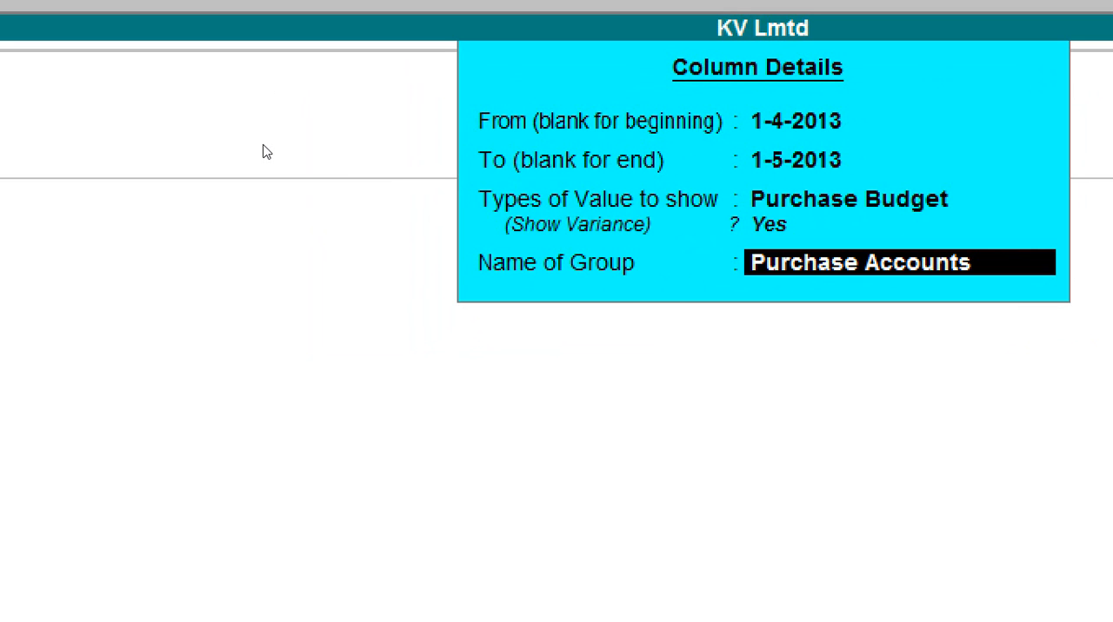
key("Return")
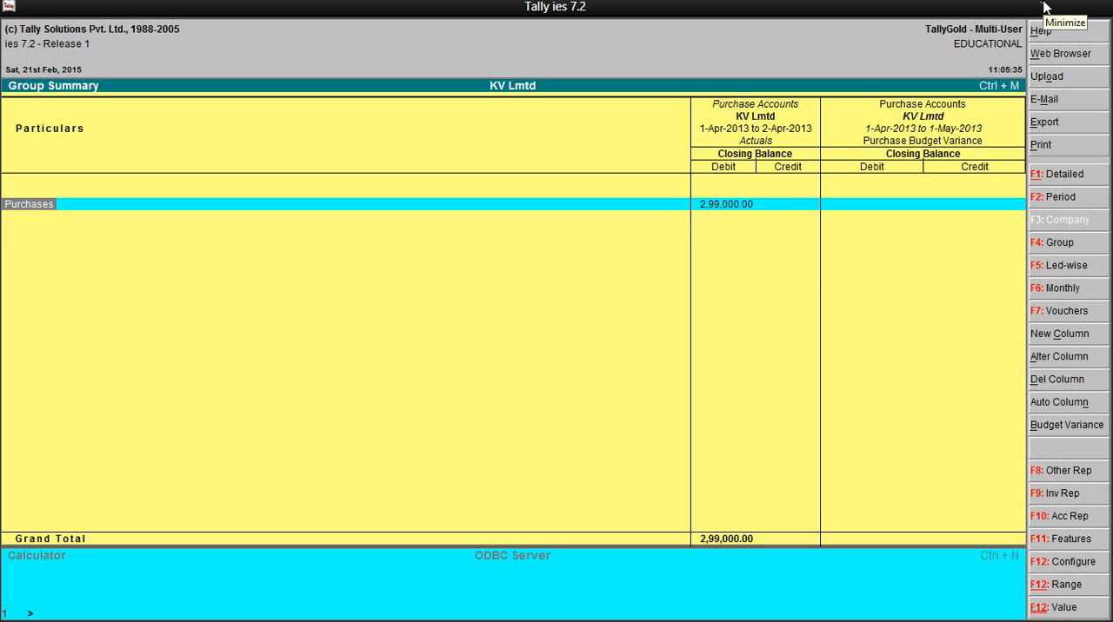
Switch to Snipping Tool to check the budget variance report requirement in the exercise text
left_click(1044, 7)
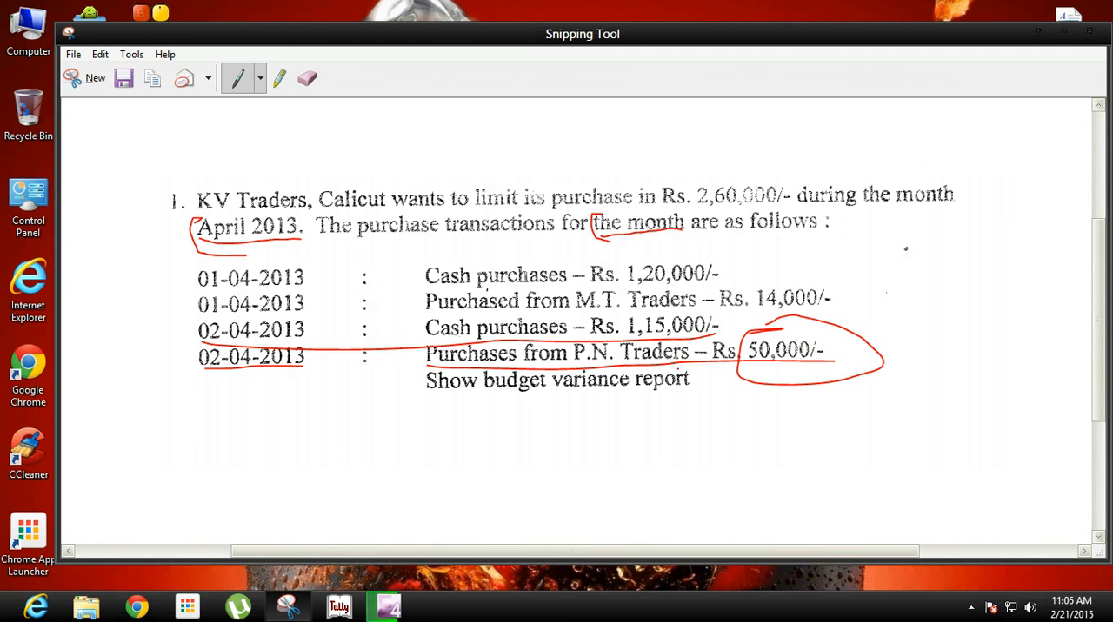
mouse_move(353, 609)
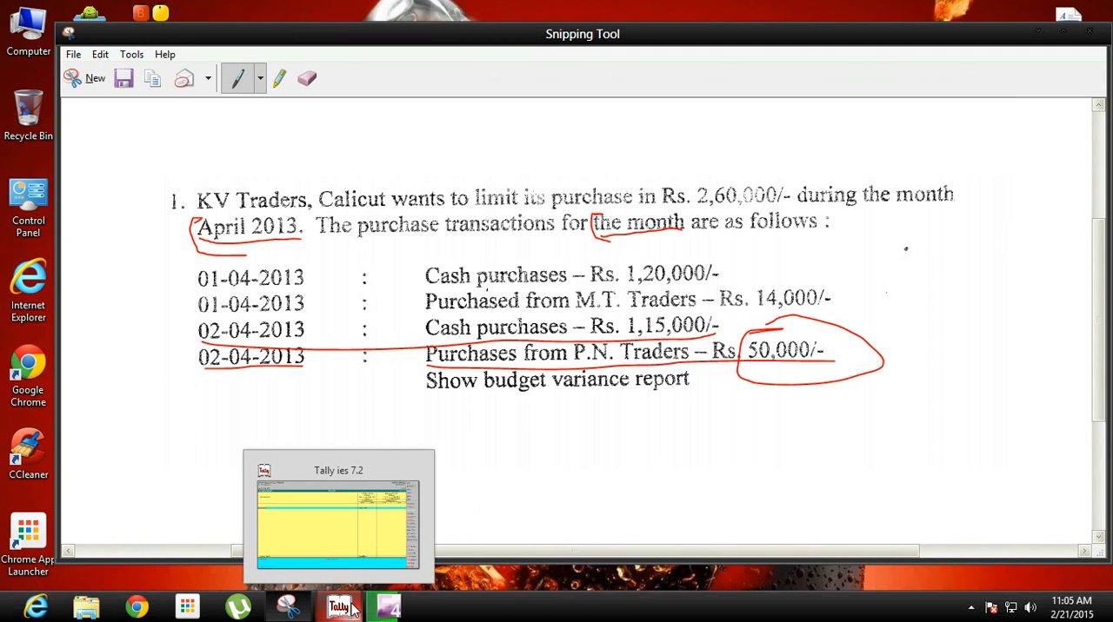